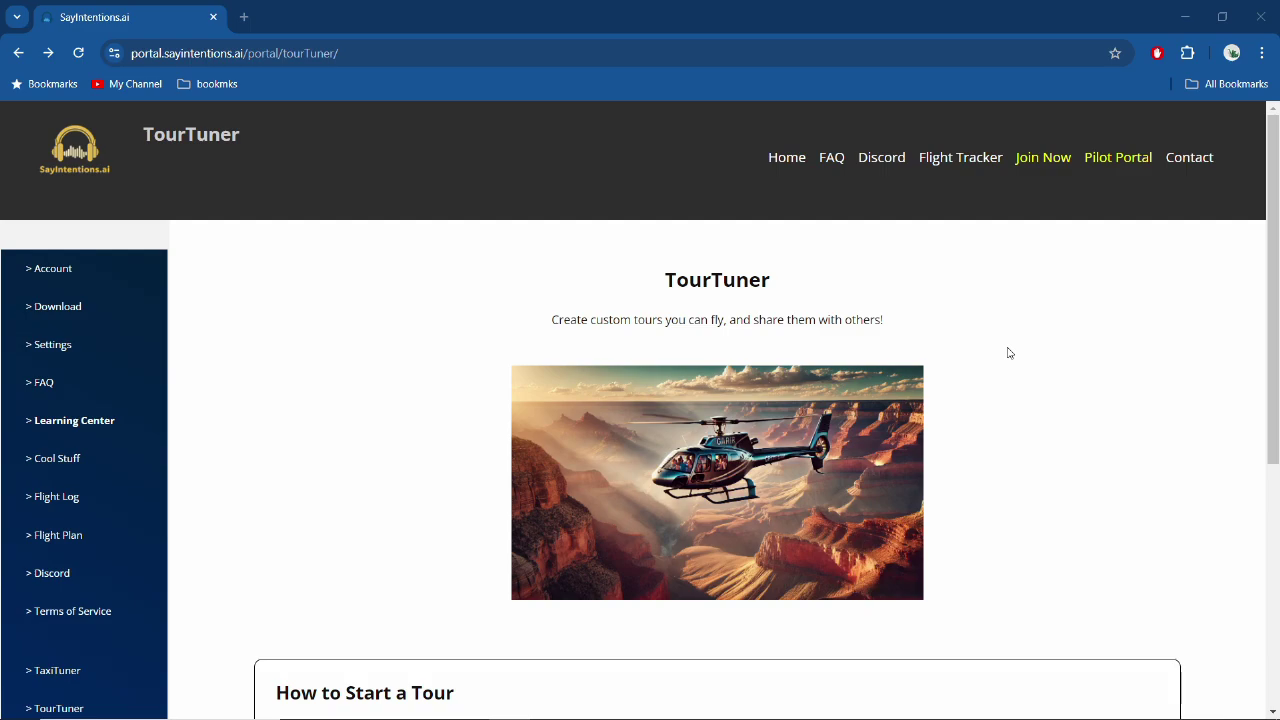
# Step: Start creating a new tour and name it "Edmonton Area"
pyautogui.scroll(-3, 1008, 352)
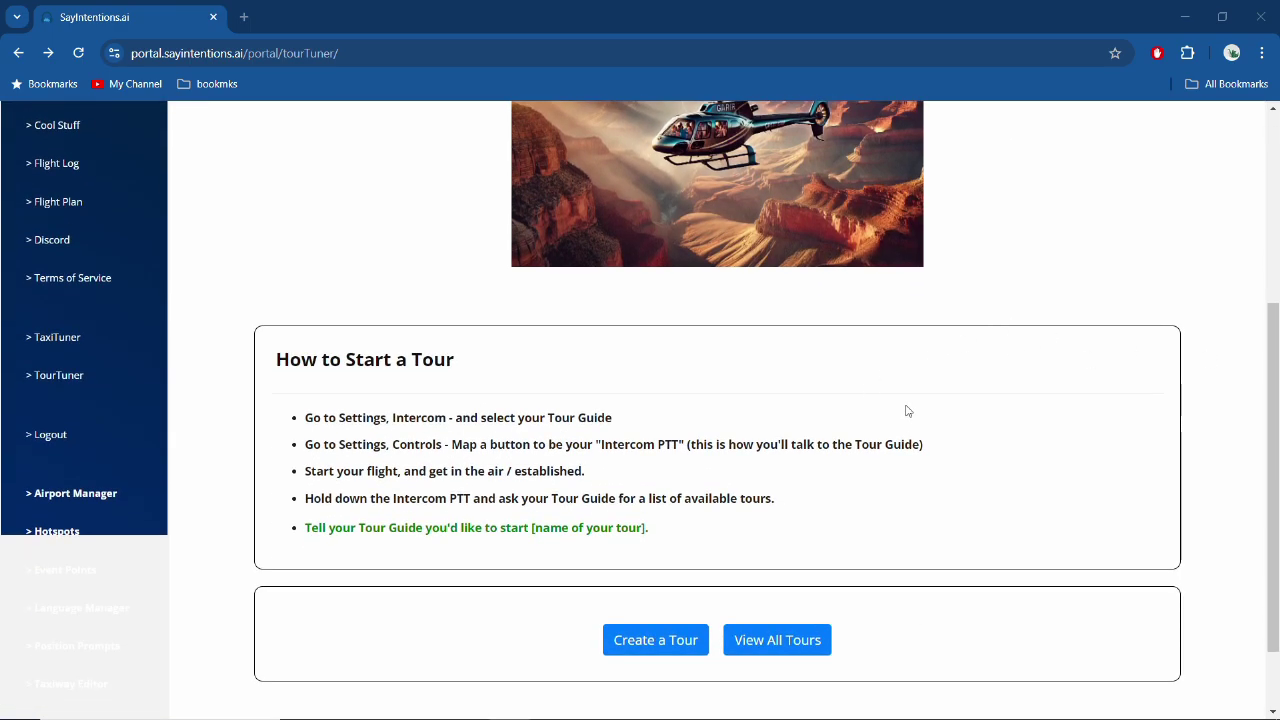
pyautogui.click(670, 640)
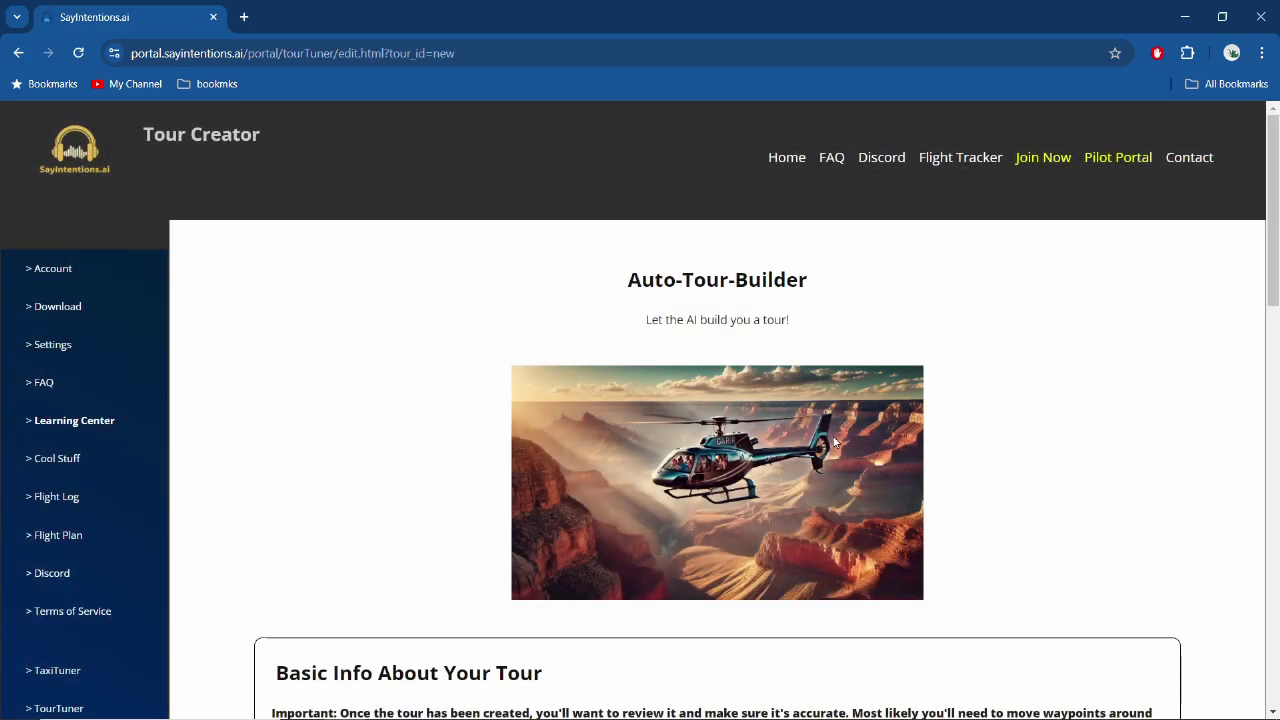
pyautogui.scroll(-4, 1030, 338)
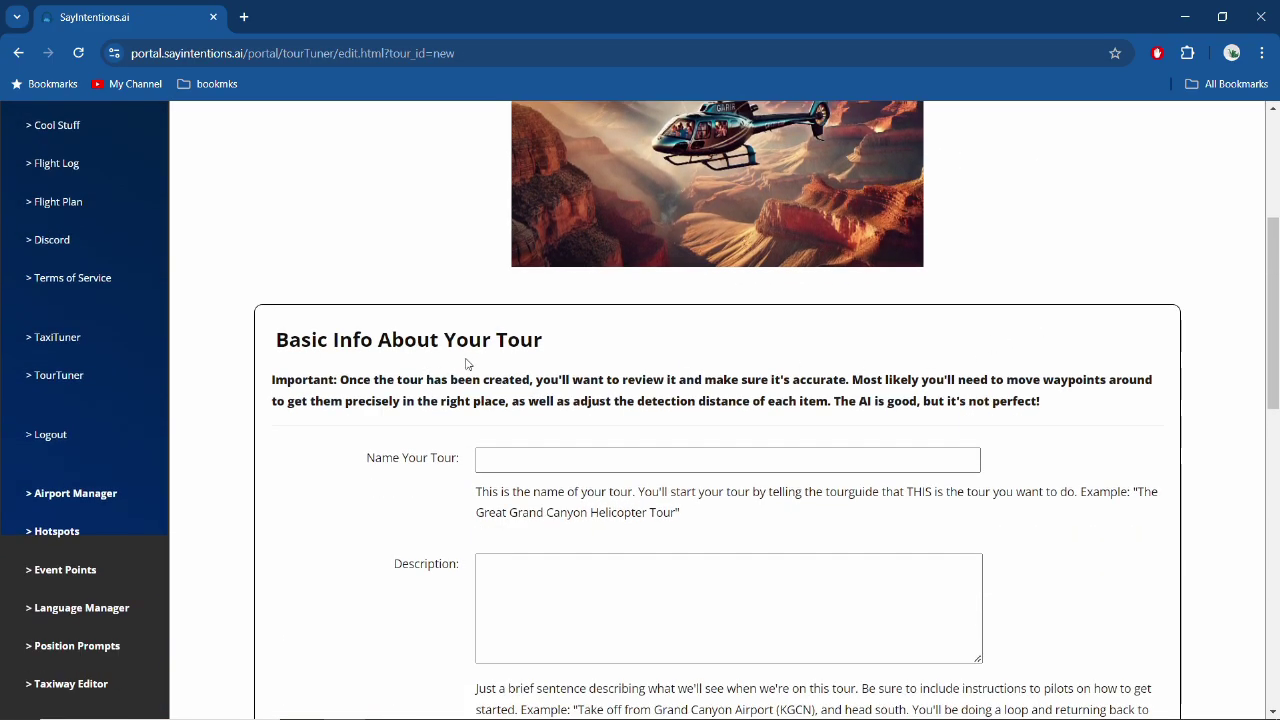
pyautogui.scroll(-3, 491, 316)
pyautogui.scroll(2, 491, 316)
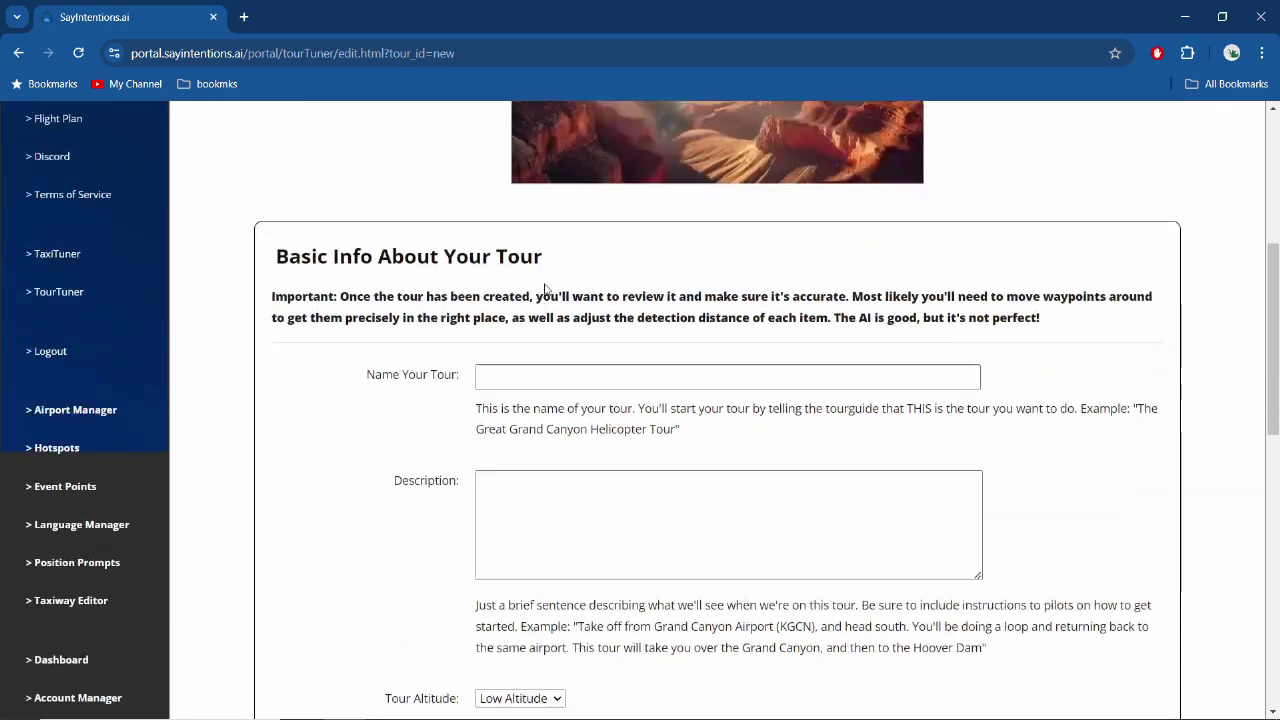
pyautogui.click(563, 370)
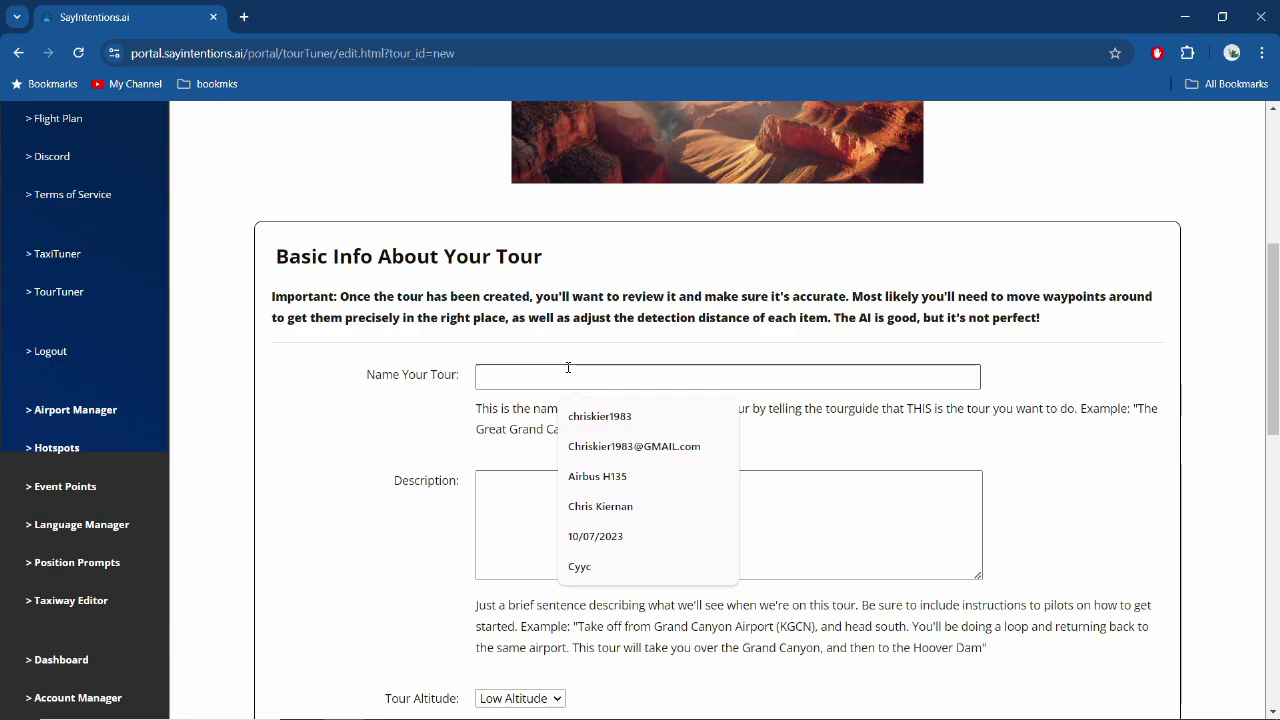
pyautogui.write('Edmont')
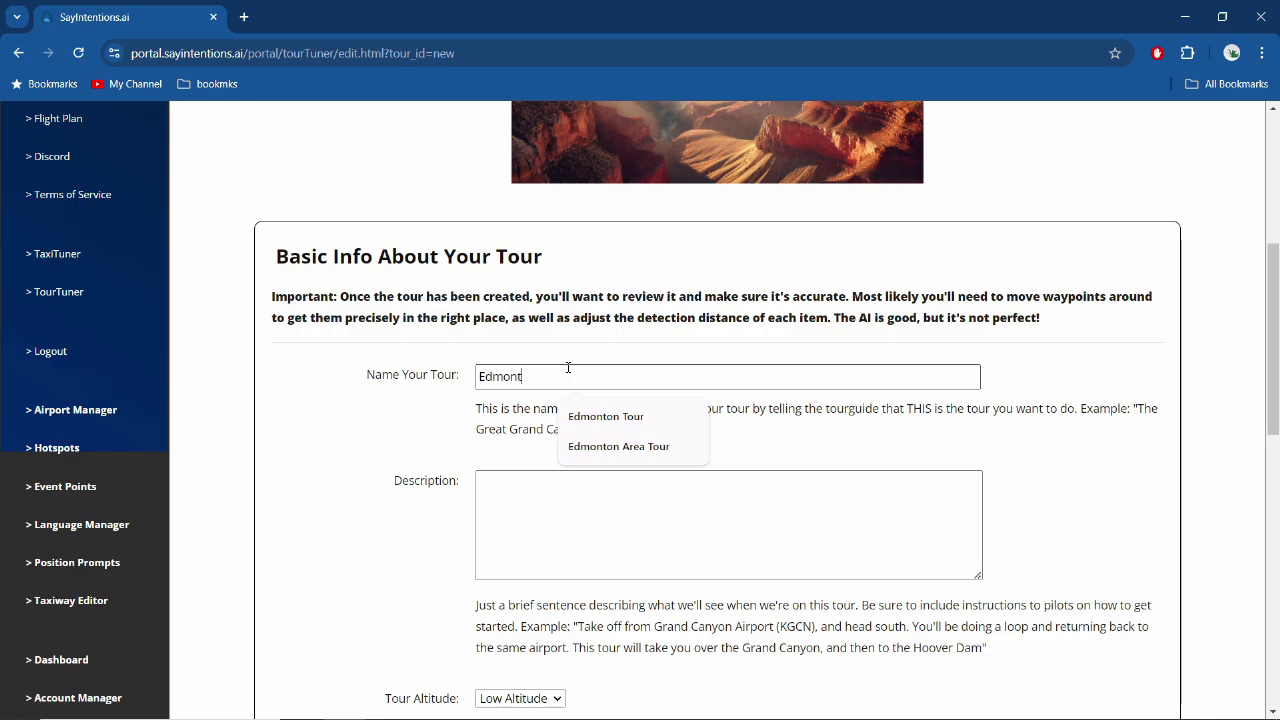
pyautogui.write('on Area')
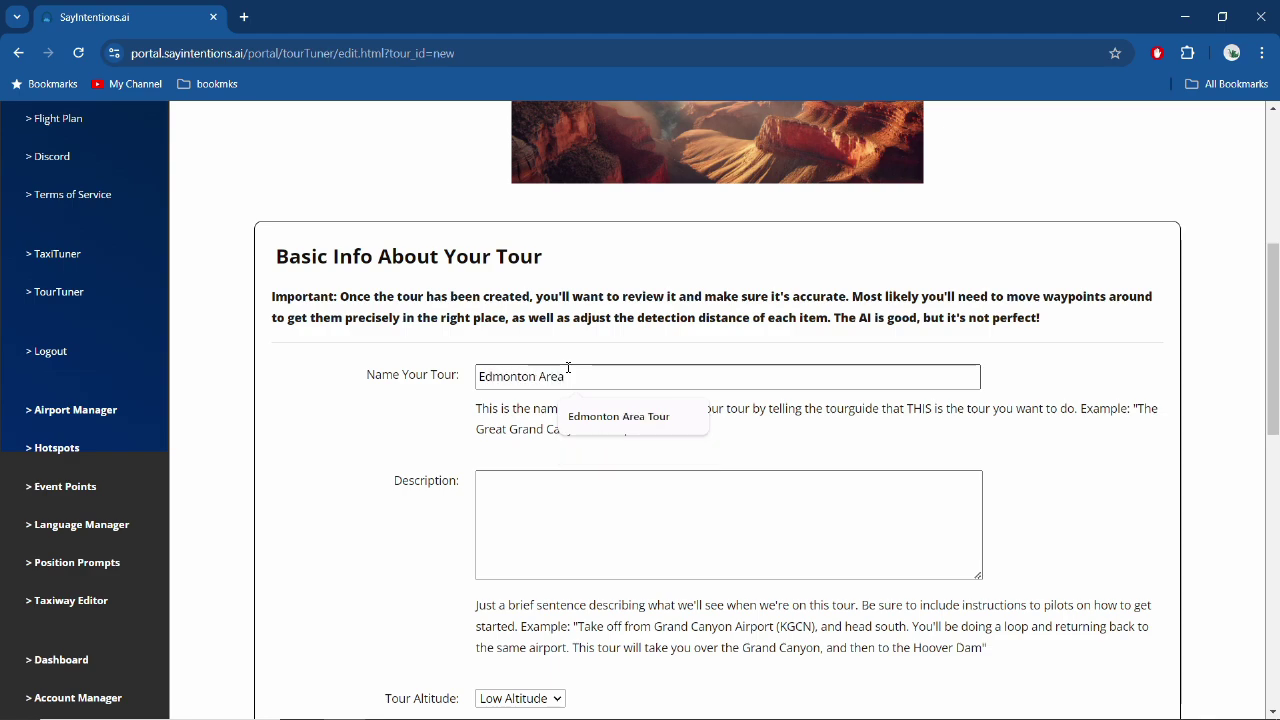
pyautogui.click(444, 435)
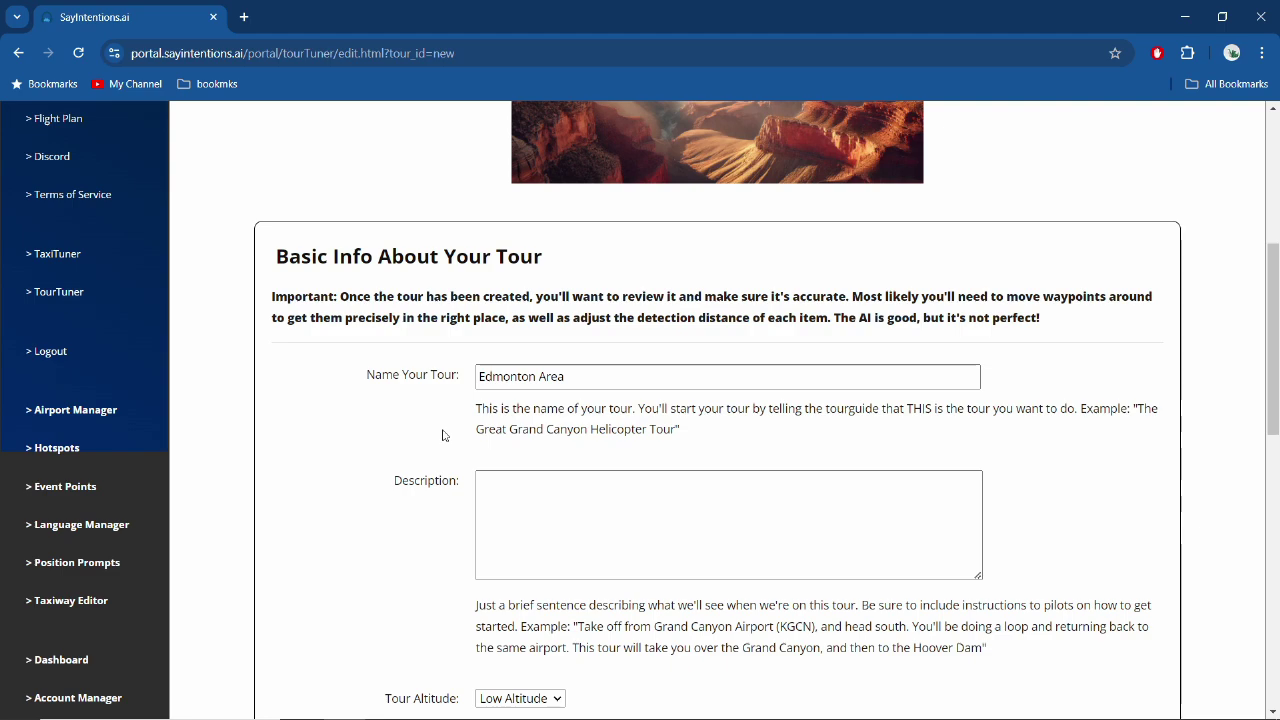
# Step: Enter the tour description "Tour of the surrounding area of Edmonton"
pyautogui.click(606, 503)
pyautogui.write('Tour ')
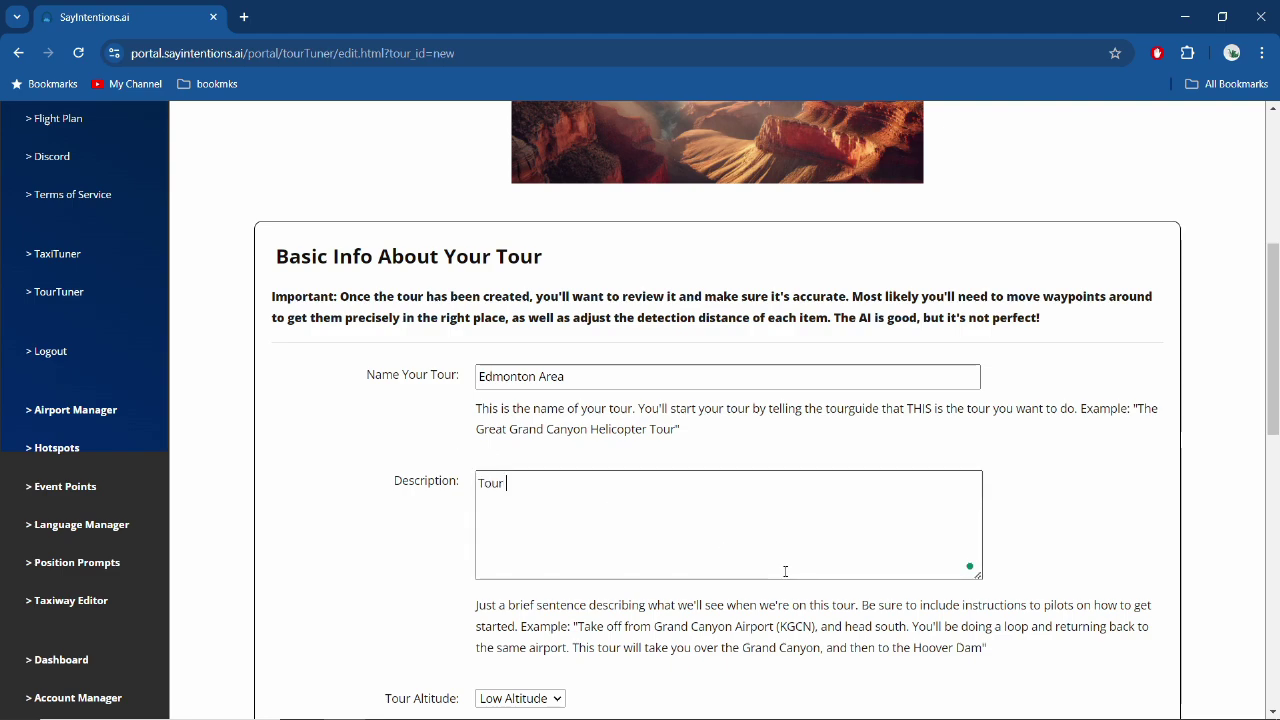
pyautogui.write('of the surro')
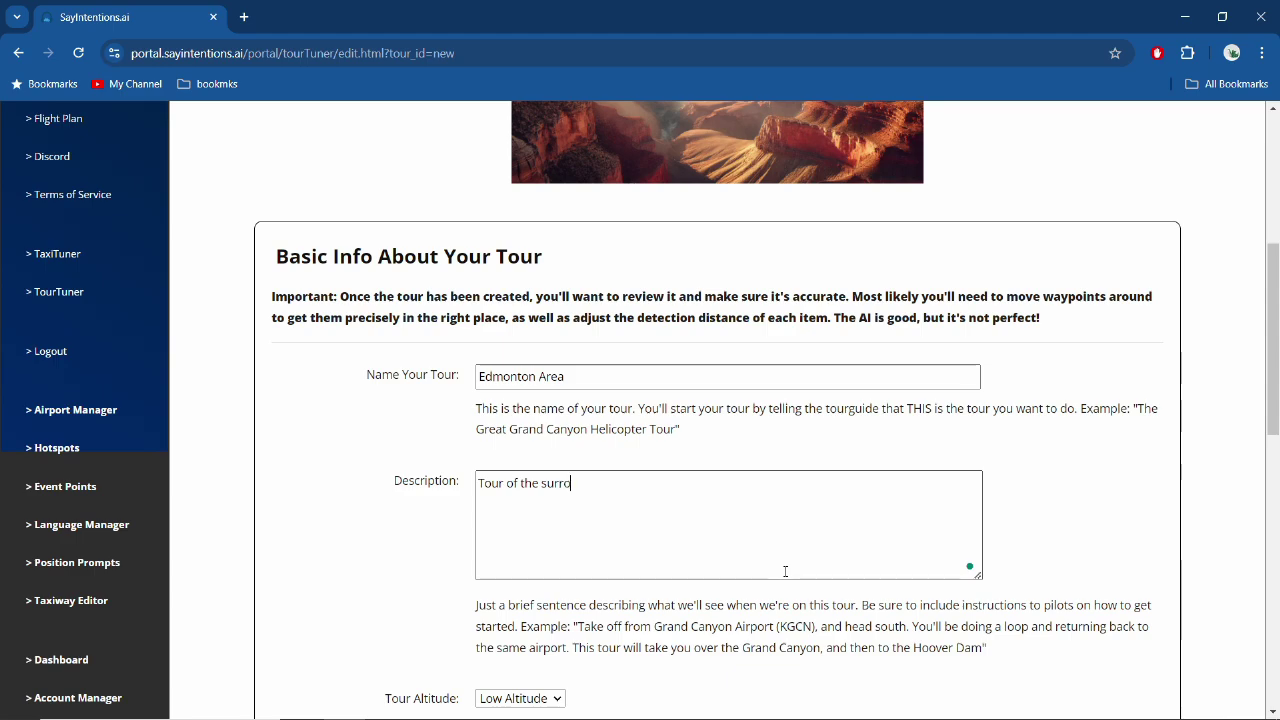
pyautogui.write('unding area of Edmonton')
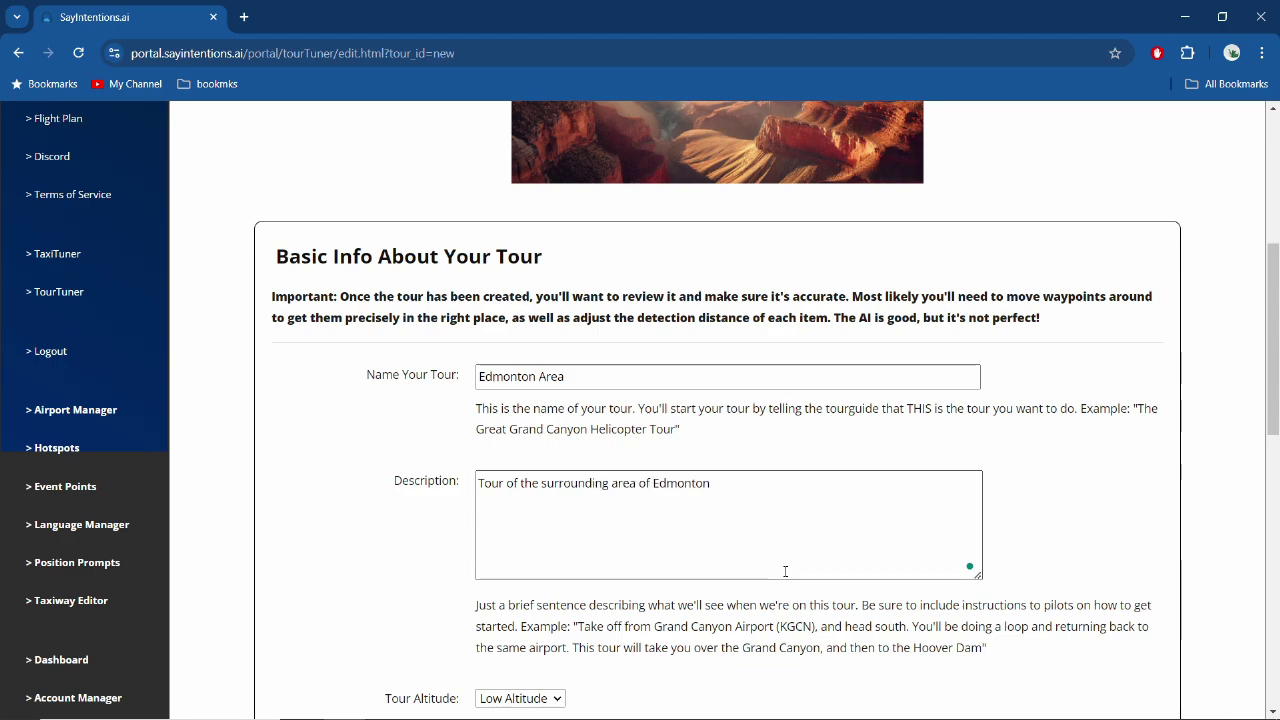
# Step: Choose Low Altitude as the tour altitude
pyautogui.scroll(-3, 423, 506)
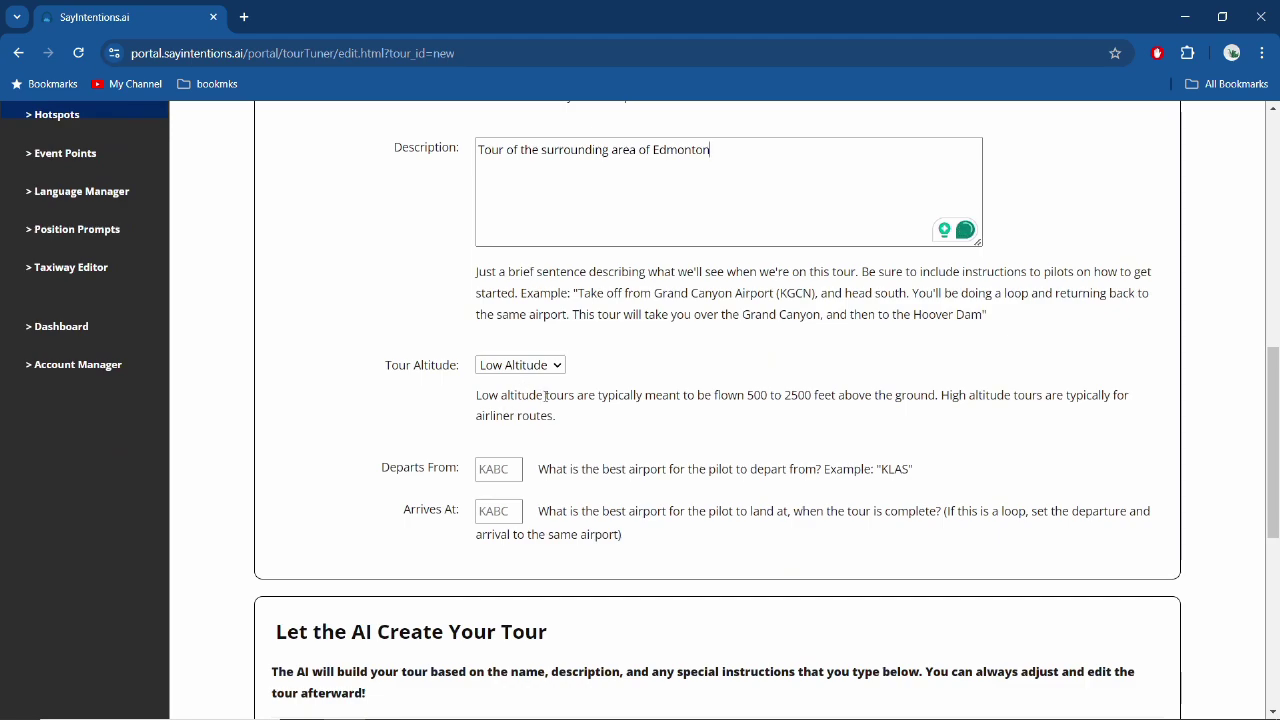
pyautogui.click(540, 367)
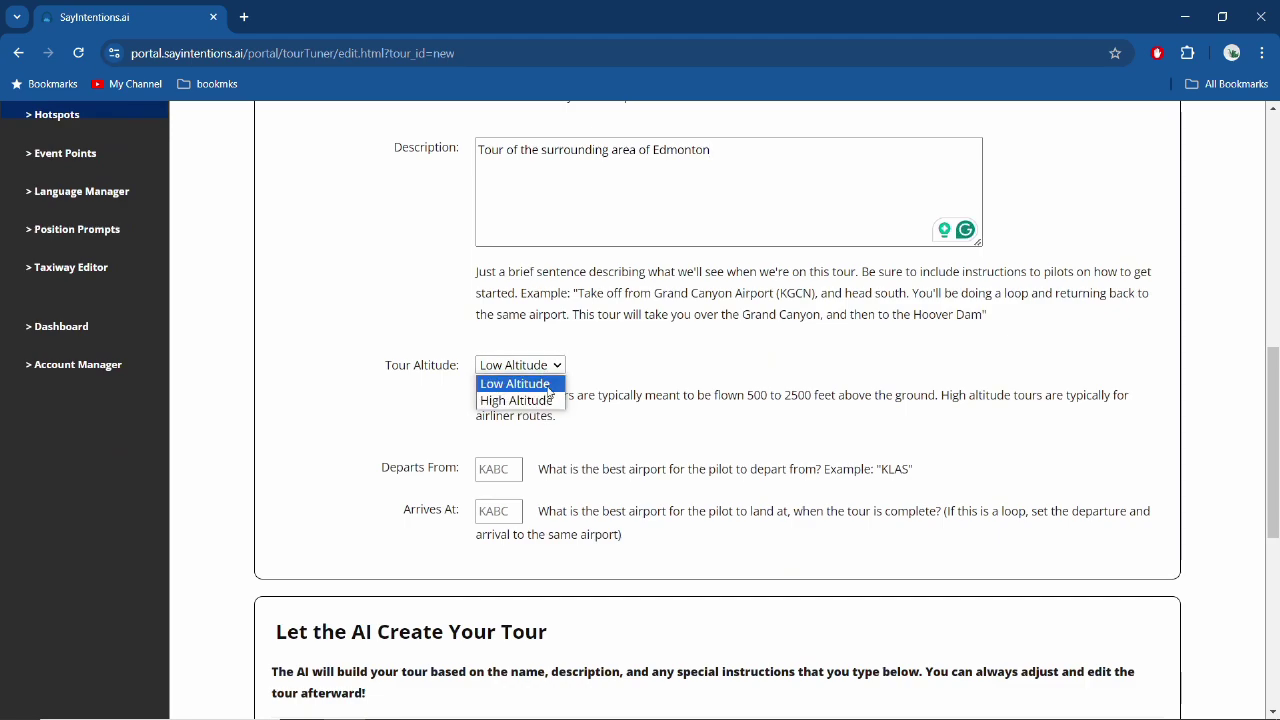
pyautogui.click(548, 392)
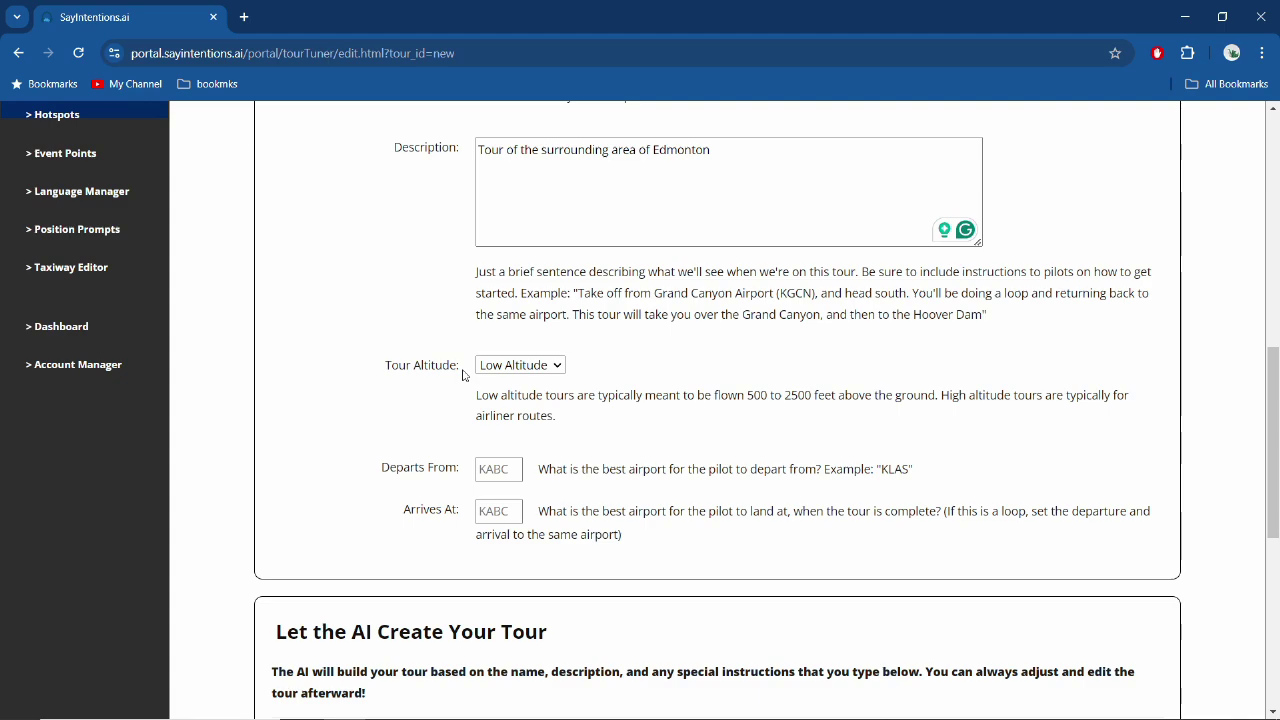
# Step: Set both the departure and the arrival airport of the tour to CYEG
pyautogui.scroll(-1, 449, 430)
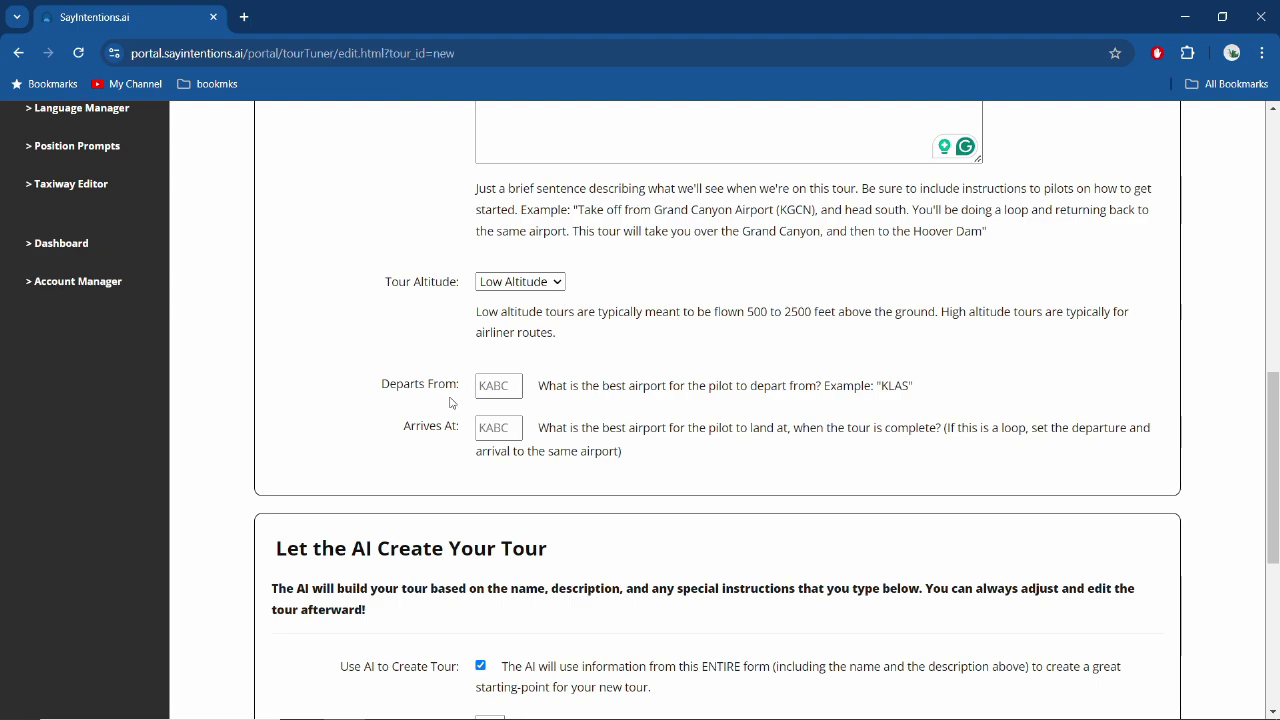
pyautogui.click(499, 386)
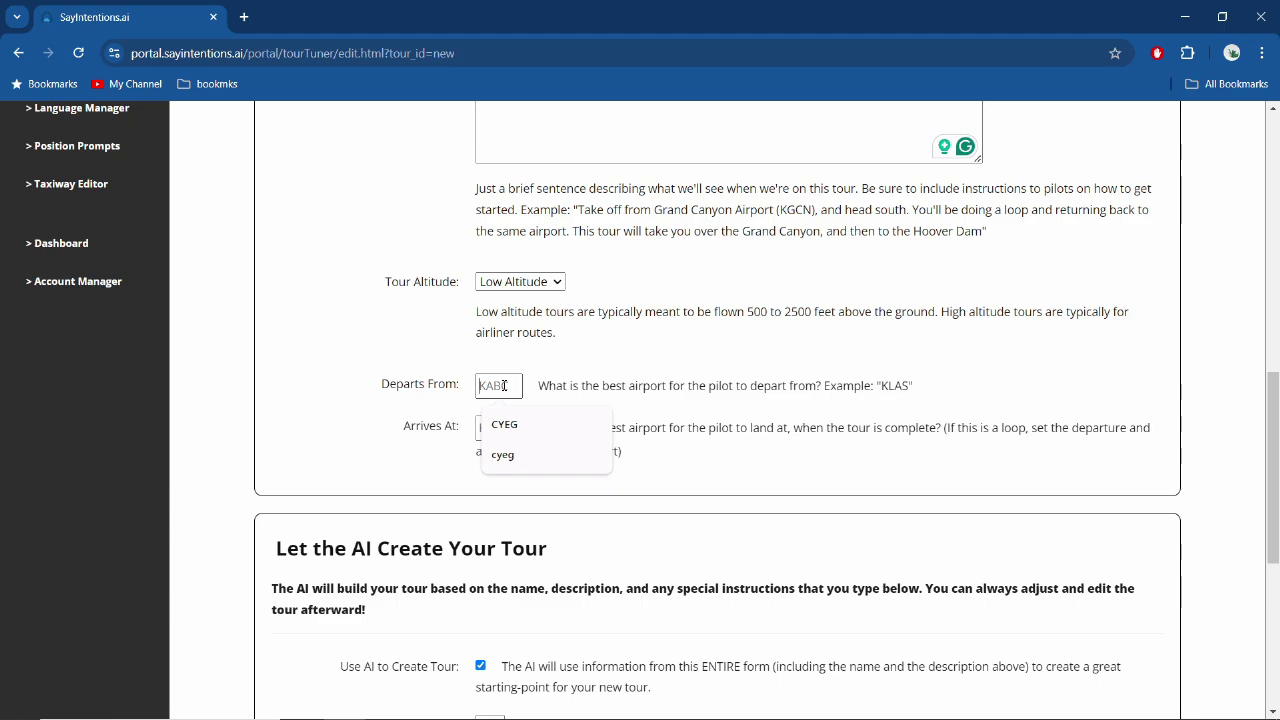
pyautogui.write('CYEG')
pyautogui.click(505, 428)
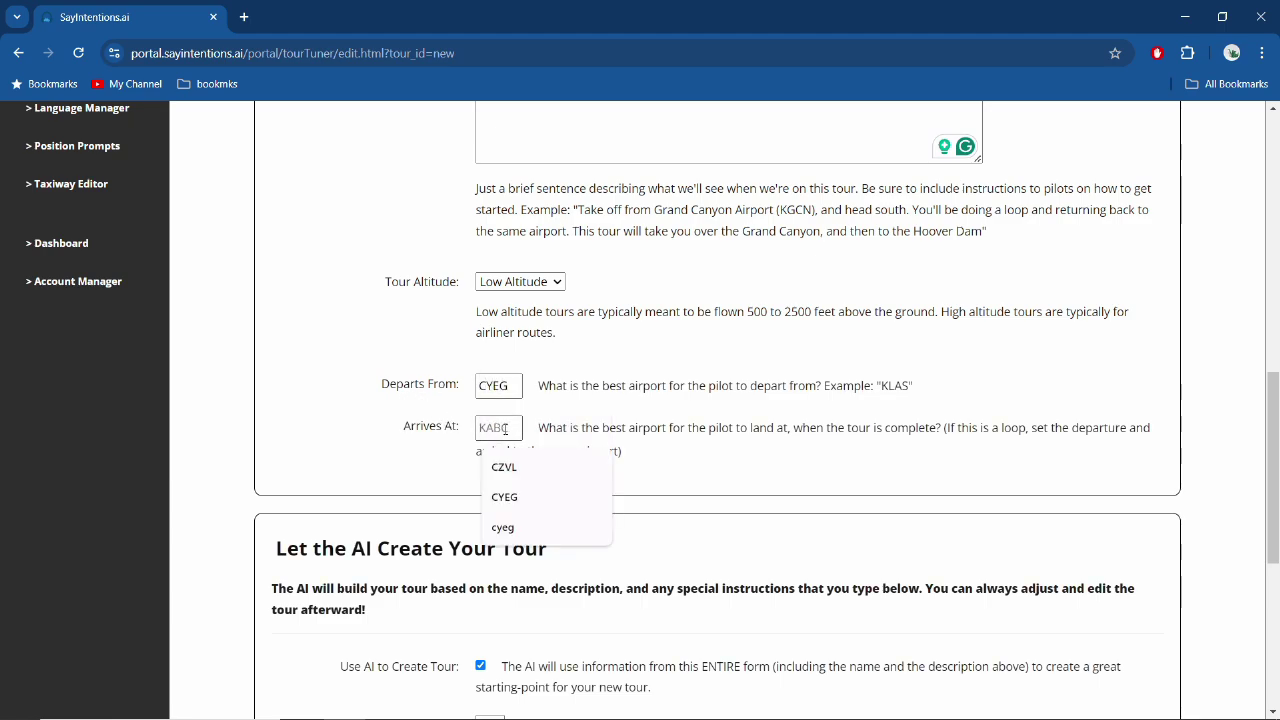
pyautogui.write('CYEG')
pyautogui.click(412, 405)
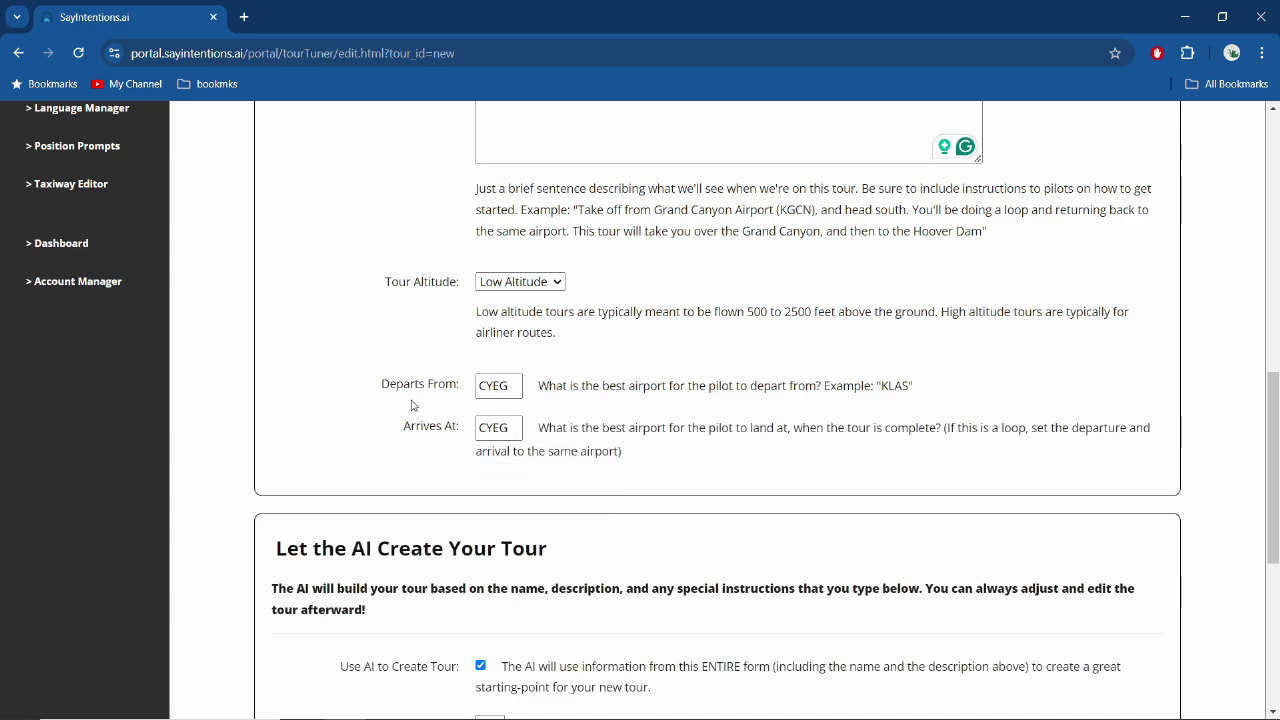
# Step: Set the number of waypoints for the AI-created tour to 4
pyautogui.scroll(-3, 484, 227)
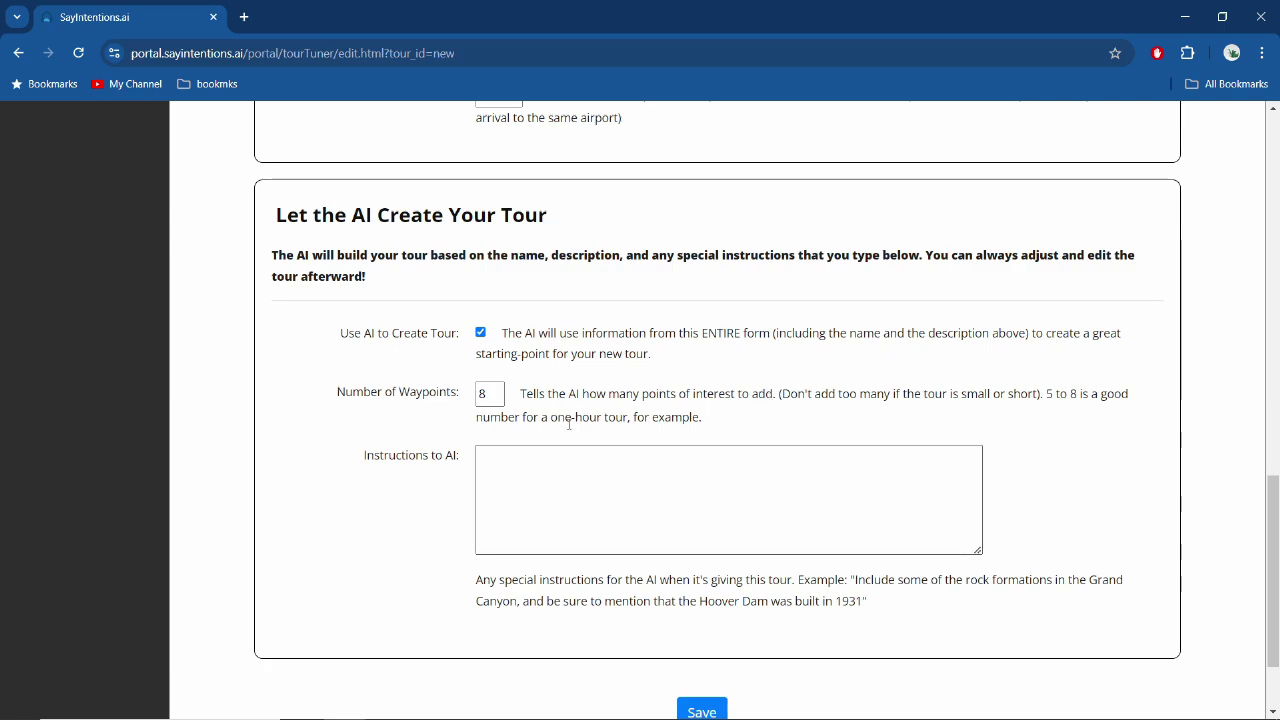
pyautogui.moveTo(498, 394); pyautogui.dragTo(473, 405)
pyautogui.write('4')
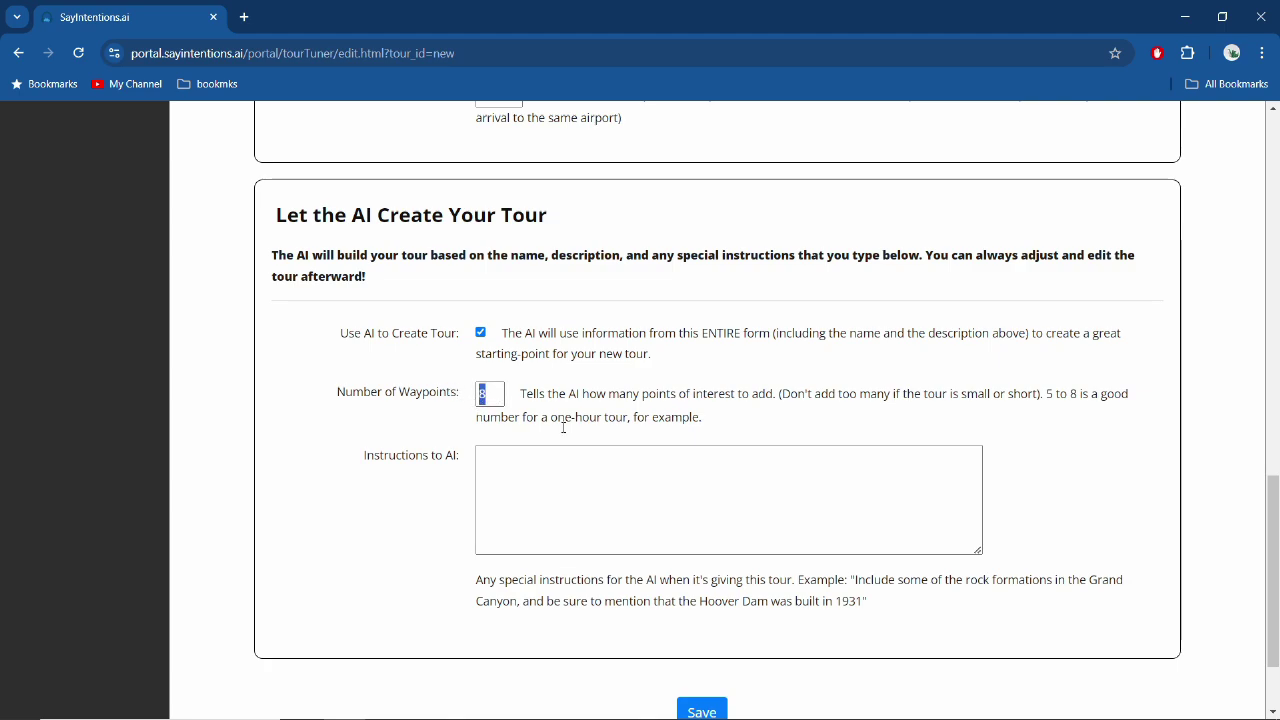
# Step: Give the AI the instructions "We want to visit surrounding towns and cities near Edmonton Alberta" and save the tour
pyautogui.click(582, 481)
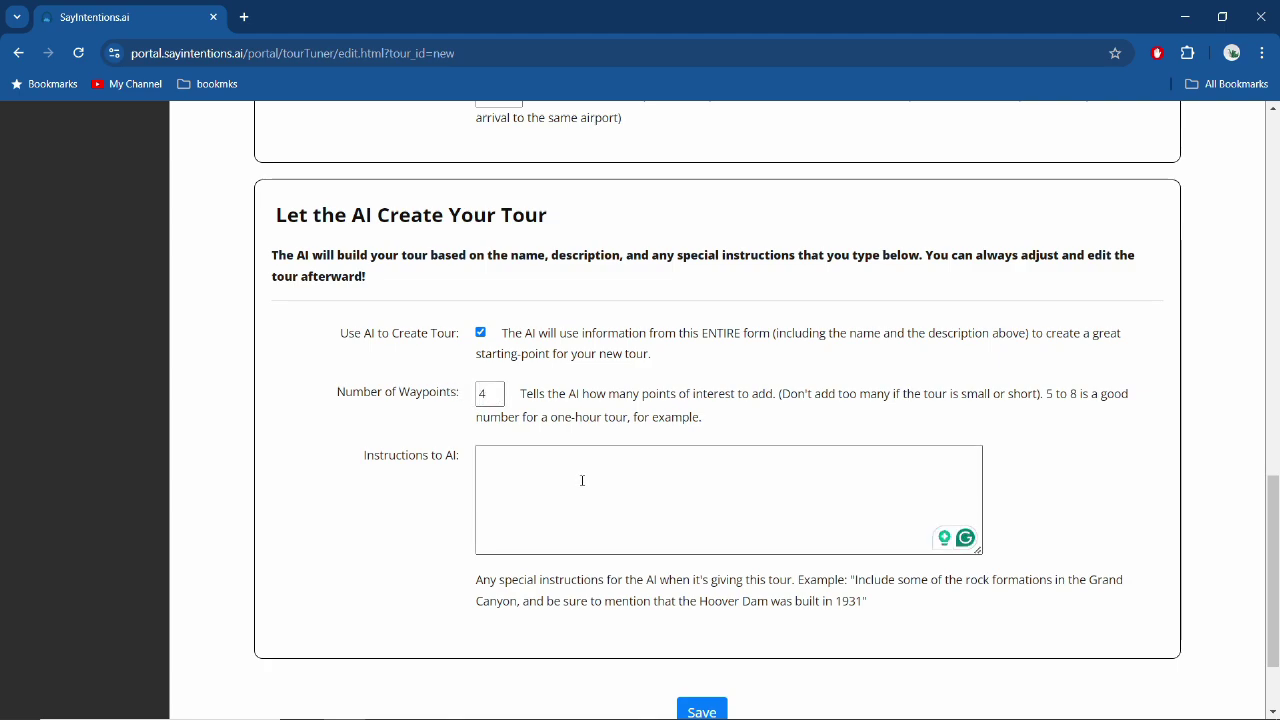
pyautogui.write('We want to visit surrounding towns and ')
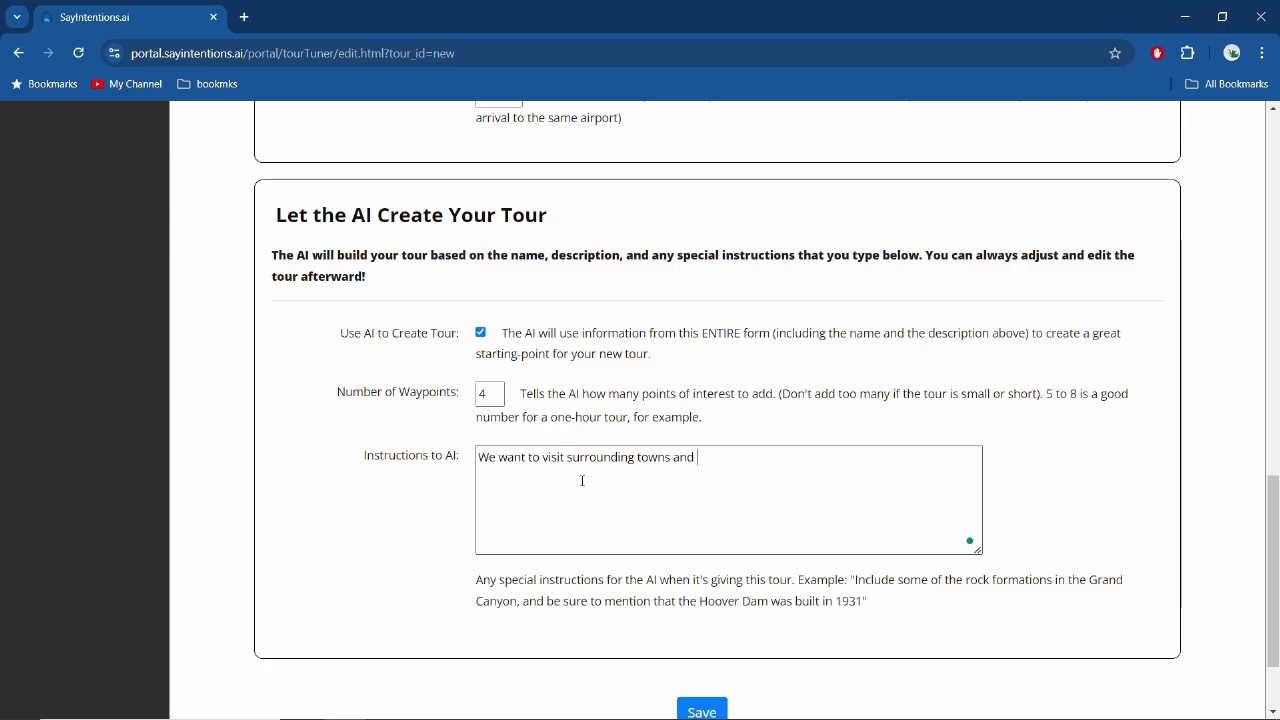
pyautogui.write('cities near Edmonton Albert')
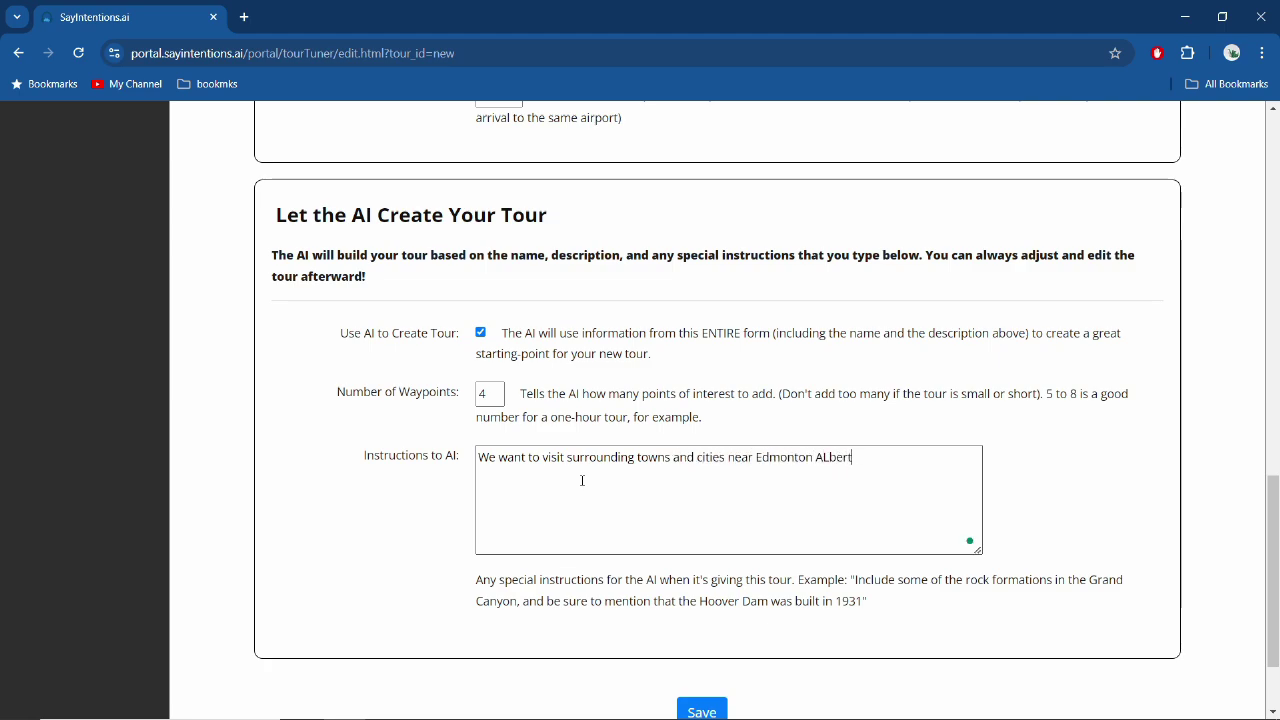
pyautogui.press('BackSpace')
pyautogui.press('BackSpace')
pyautogui.press('BackSpace')
pyautogui.press('BackSpace')
pyautogui.press('BackSpace')
pyautogui.write('lberta')
pyautogui.scroll(-2, 603, 486)
pyautogui.click(706, 593)
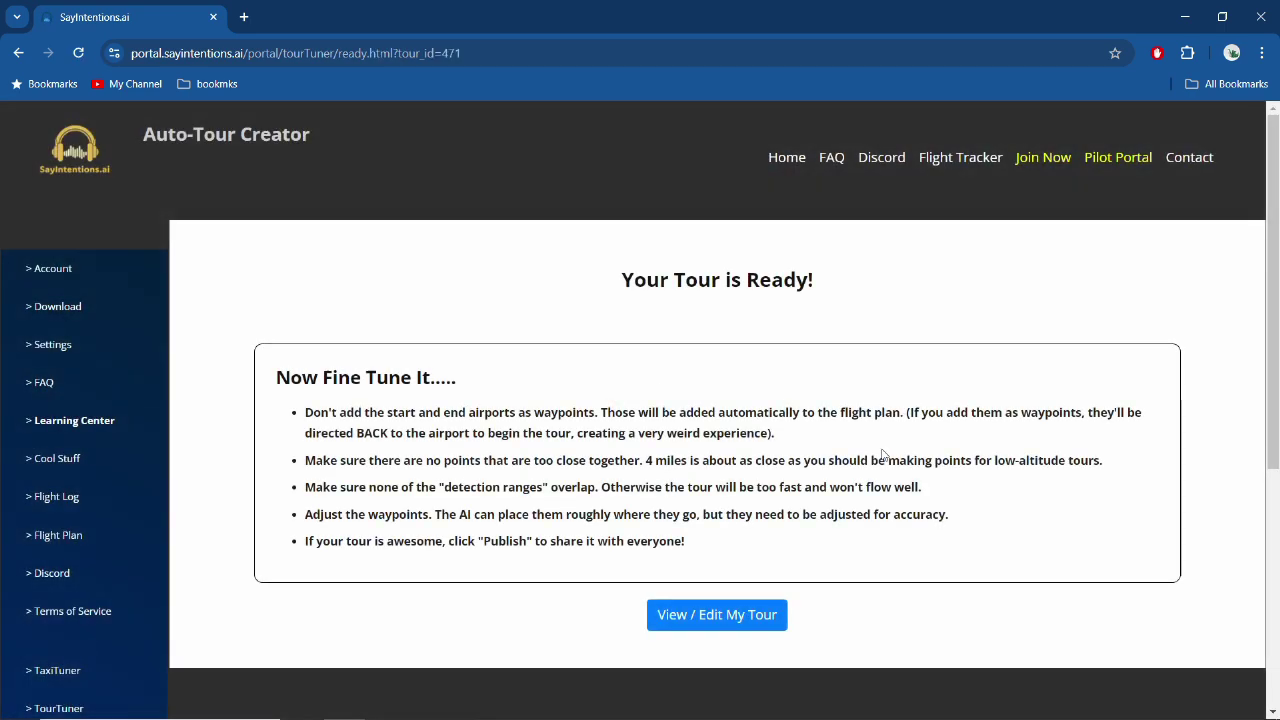
# Step: Open the generated tour for viewing and editing on the map
pyautogui.scroll(-2, 677, 360)
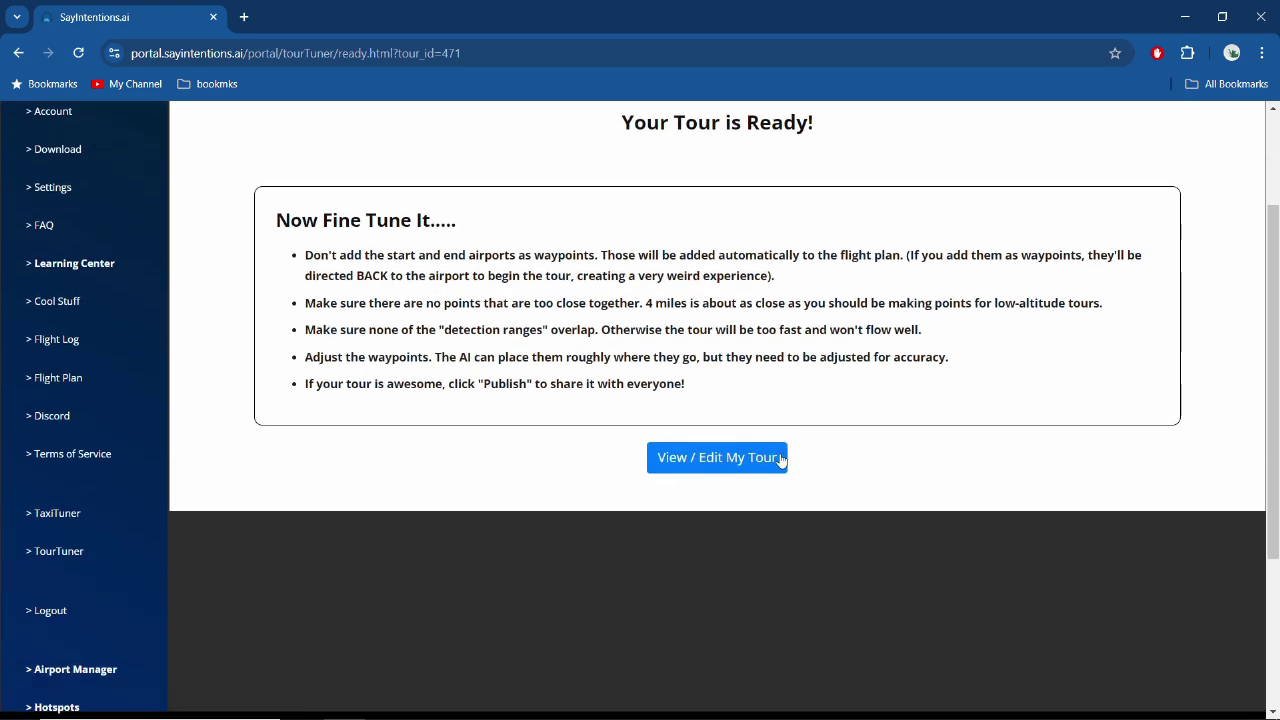
pyautogui.scroll(1, 634, 343)
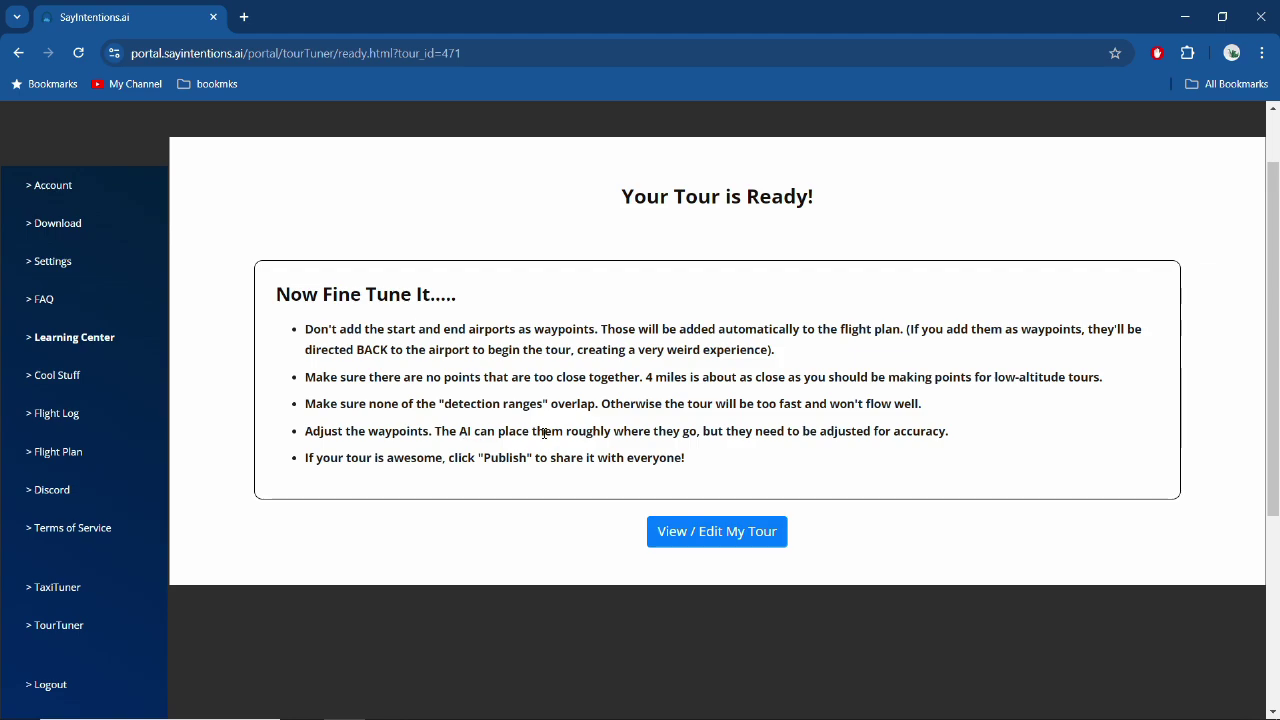
pyautogui.click(722, 537)
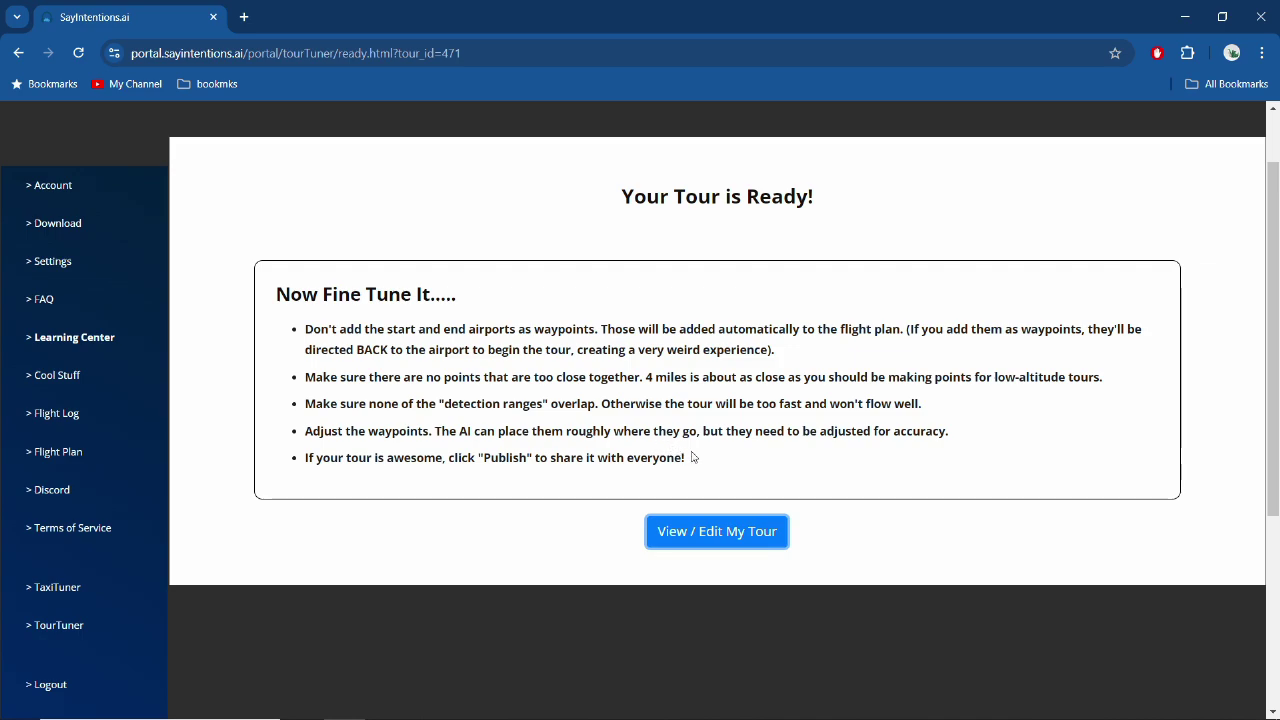
pyautogui.scroll(-2, 551, 449)
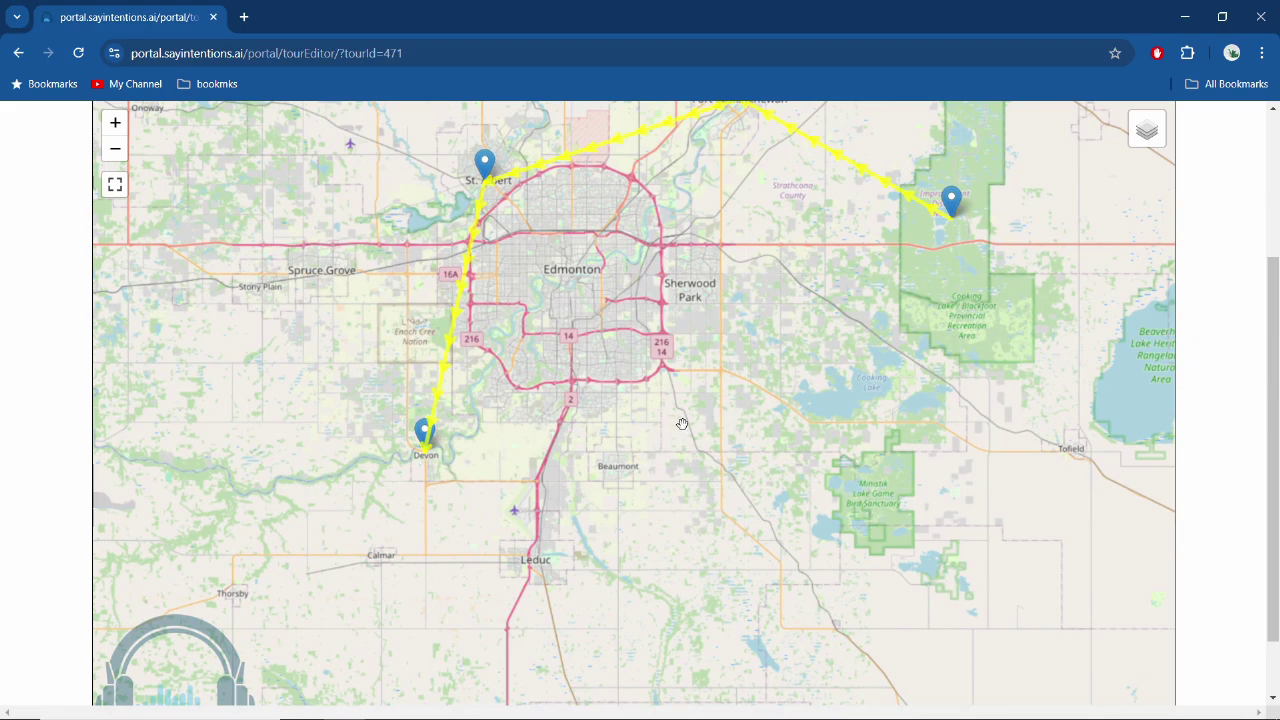
# Step: Examine the tour route on the map and the details of the Elk Island National Park waypoint, including its detection range
pyautogui.moveTo(712, 416); pyautogui.dragTo(755, 488)
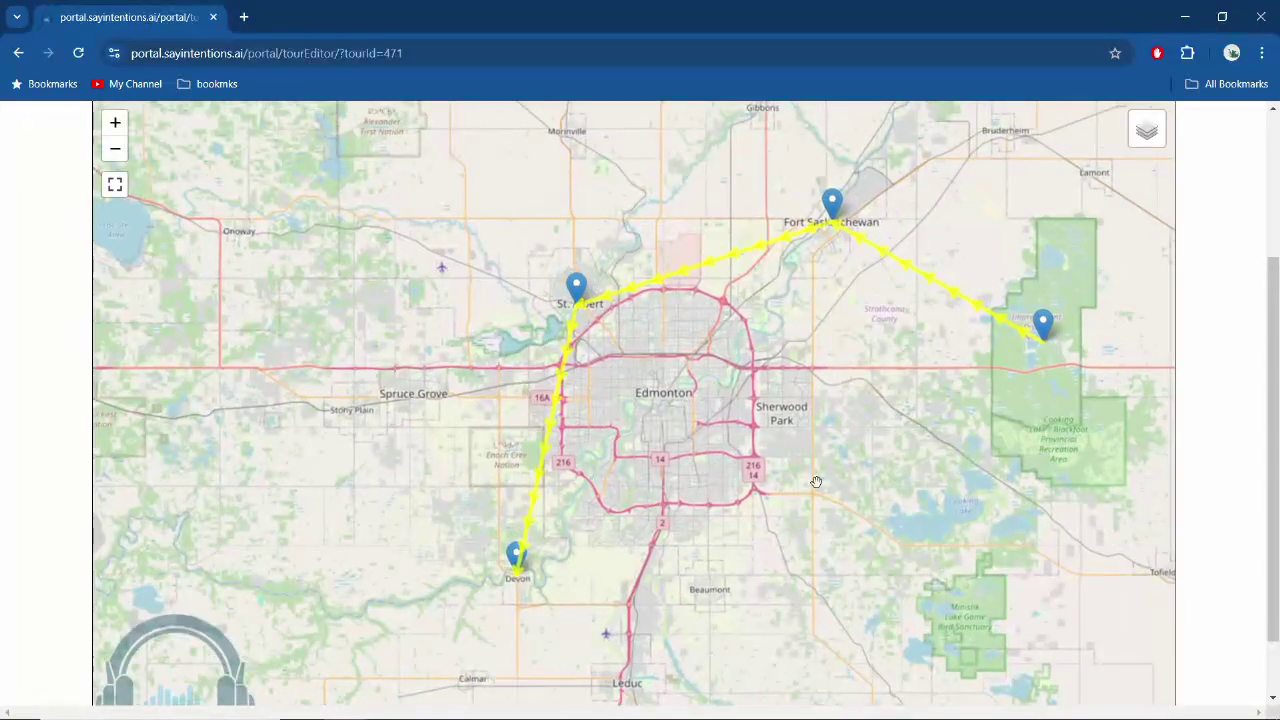
pyautogui.moveTo(816, 482); pyautogui.dragTo(752, 474)
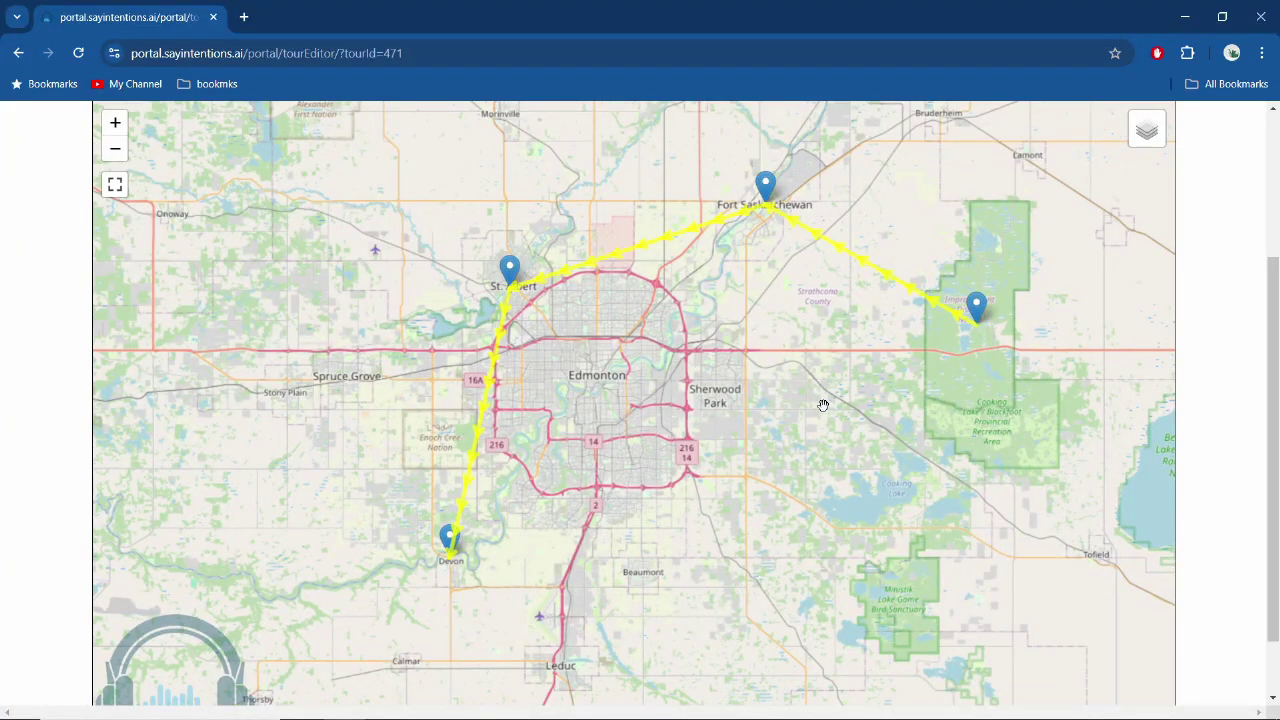
pyautogui.moveTo(823, 405); pyautogui.dragTo(649, 403)
pyautogui.scroll(1, 826, 316)
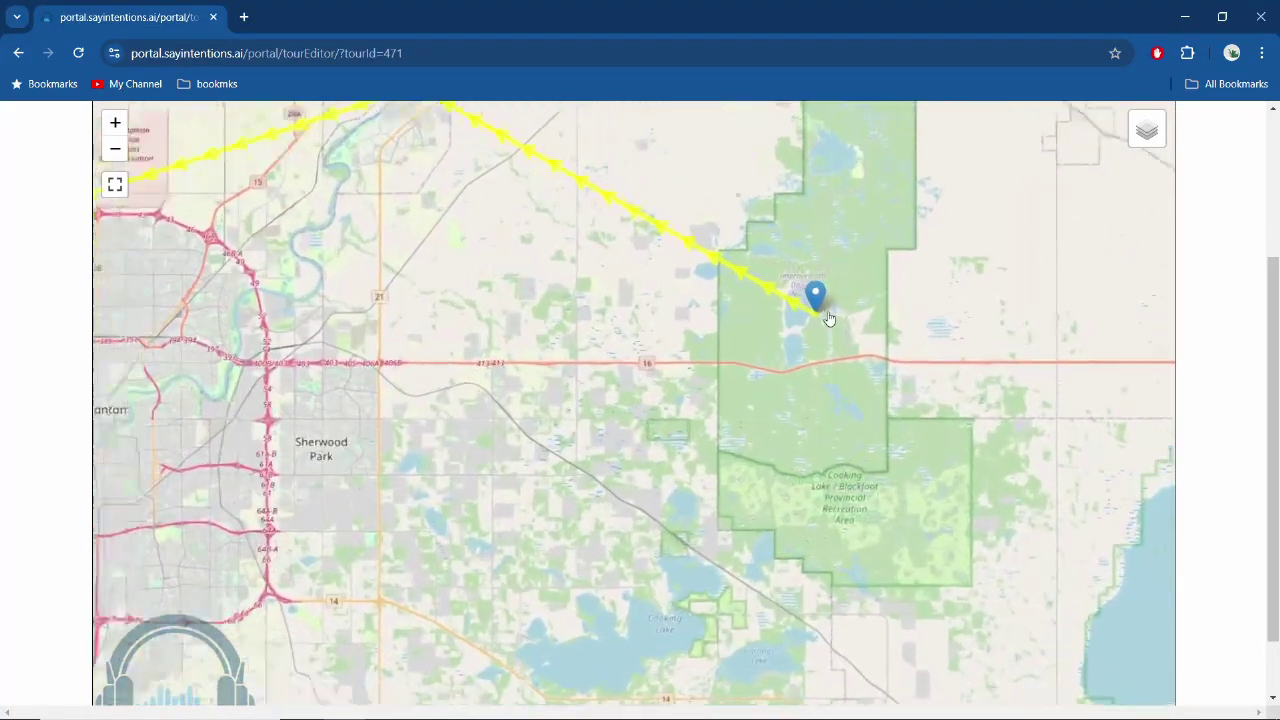
pyautogui.scroll(3, 828, 316)
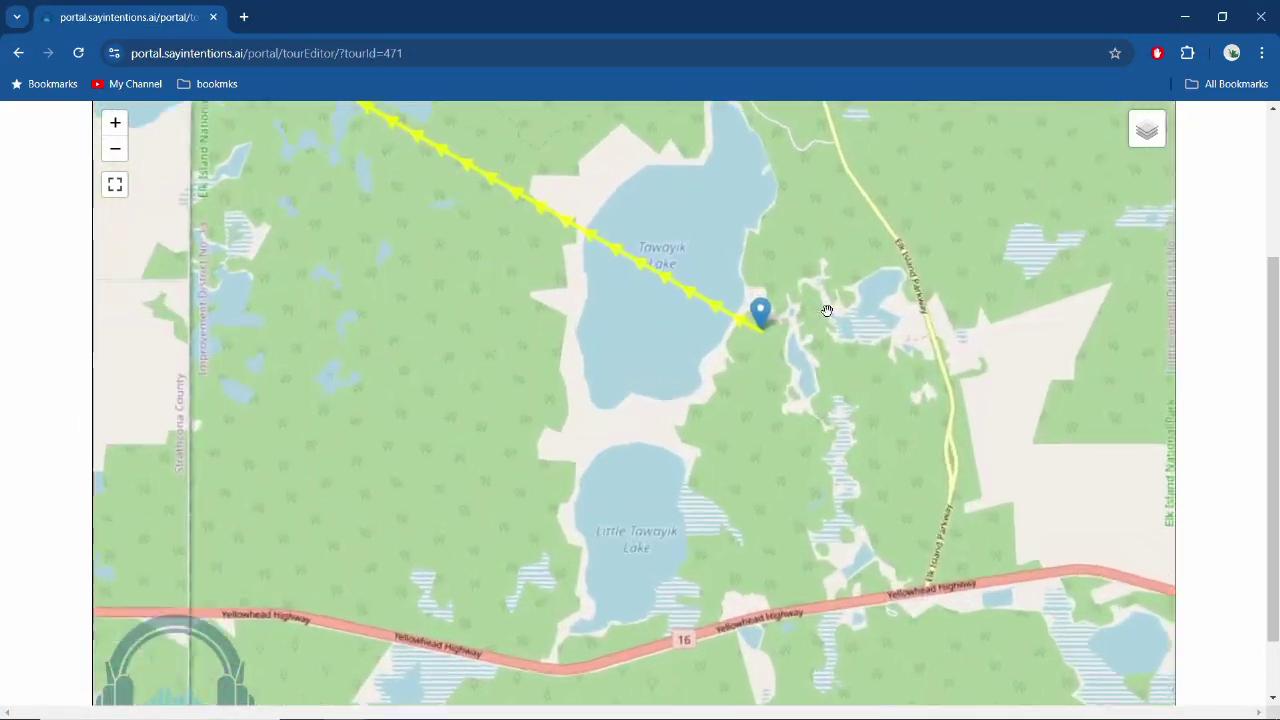
pyautogui.scroll(1, 827, 311)
pyautogui.click(726, 328)
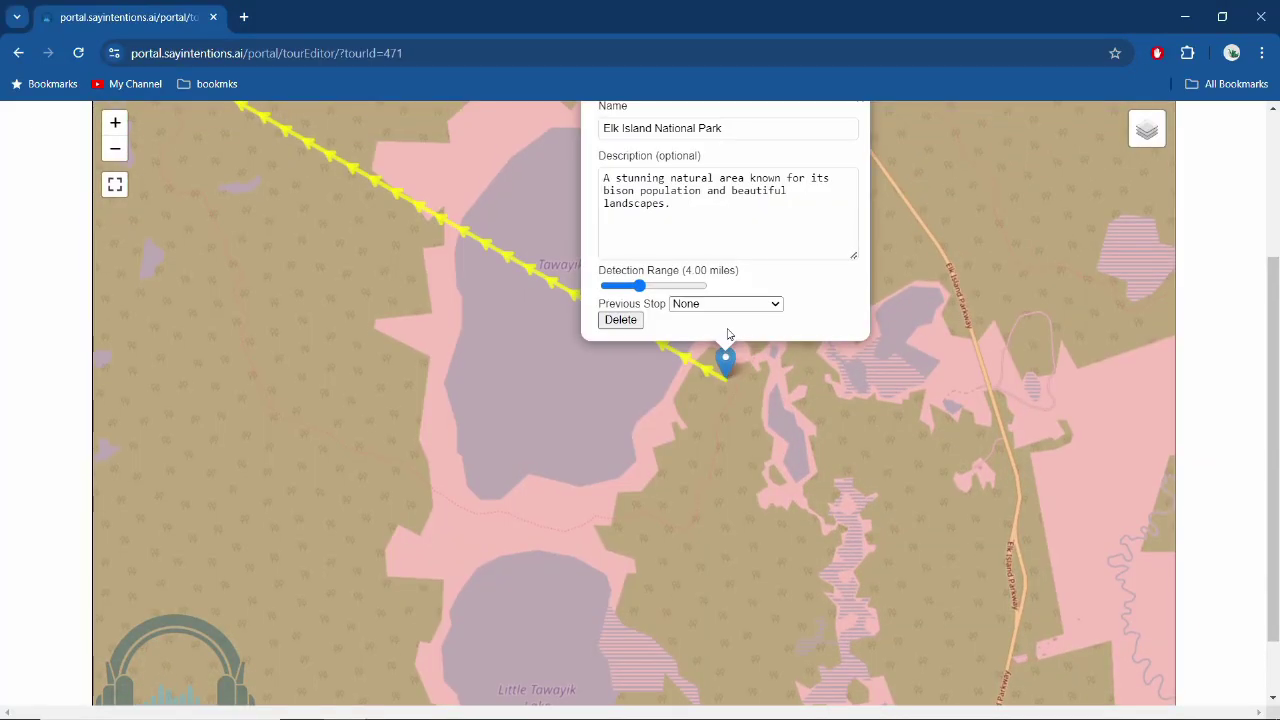
pyautogui.moveTo(934, 296); pyautogui.dragTo(983, 434)
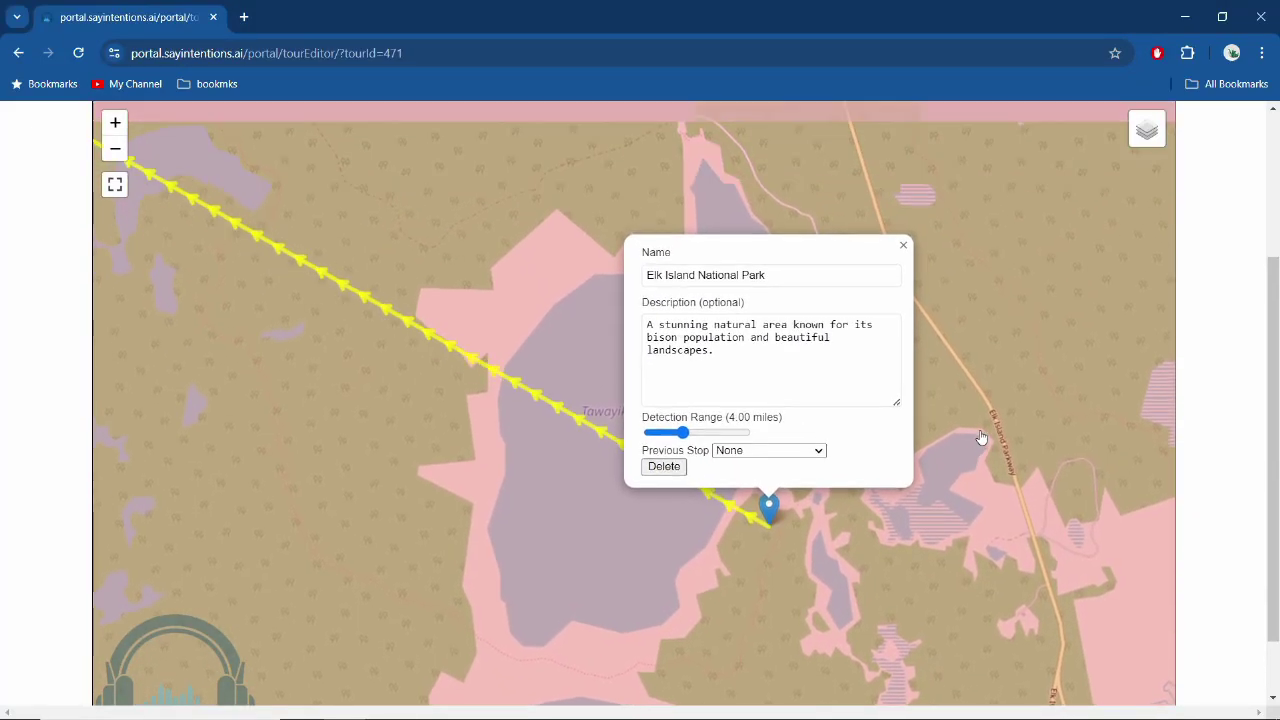
pyautogui.click(903, 246)
pyautogui.scroll(-1, 448, 472)
pyautogui.scroll(-4, 448, 472)
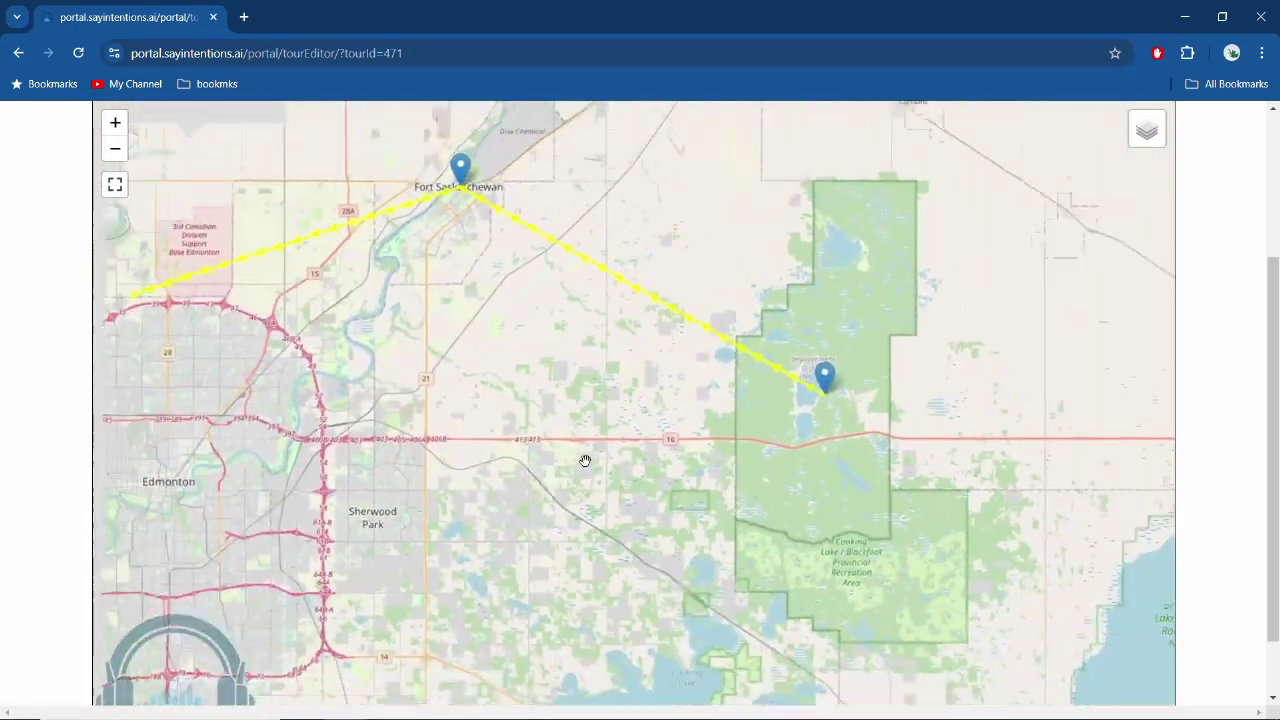
# Step: Move the Elk Island National Park waypoint slightly southwest on the map
pyautogui.scroll(-1, 585, 460)
pyautogui.moveTo(300, 600); pyautogui.dragTo(613, 462)
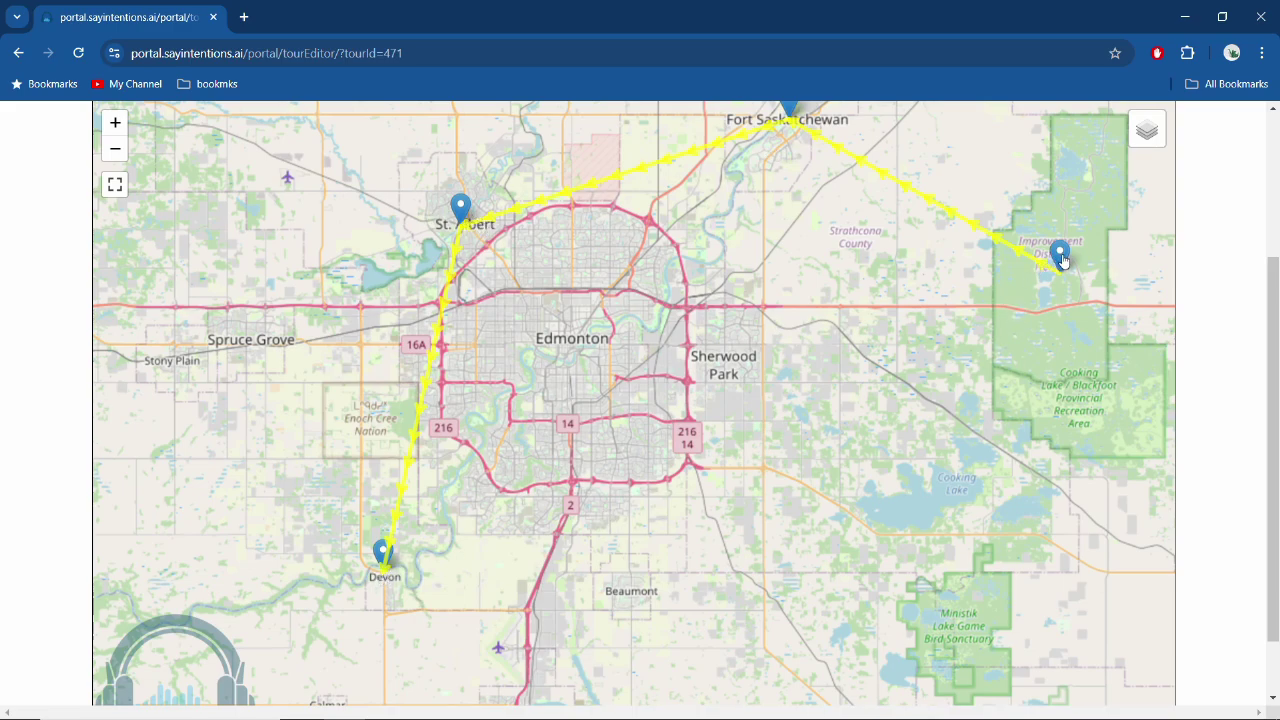
pyautogui.moveTo(1060, 258)
pyautogui.mouseDown()
pyautogui.moveTo(737, 378)
pyautogui.moveTo(1043, 262)
pyautogui.moveTo(1048, 275)
pyautogui.mouseUp()
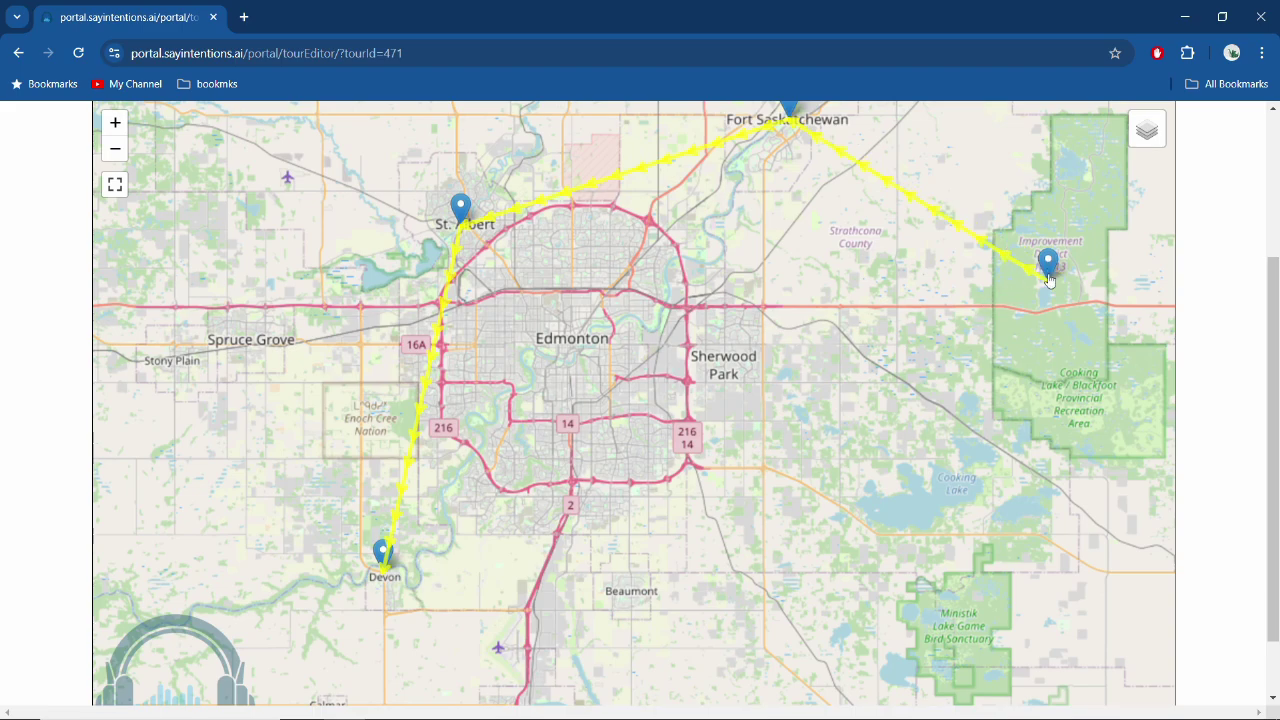
# Step: Delete the Elk Island National Park stop from the tour and confirm the deletion
pyautogui.click(1048, 272)
pyautogui.click(921, 319)
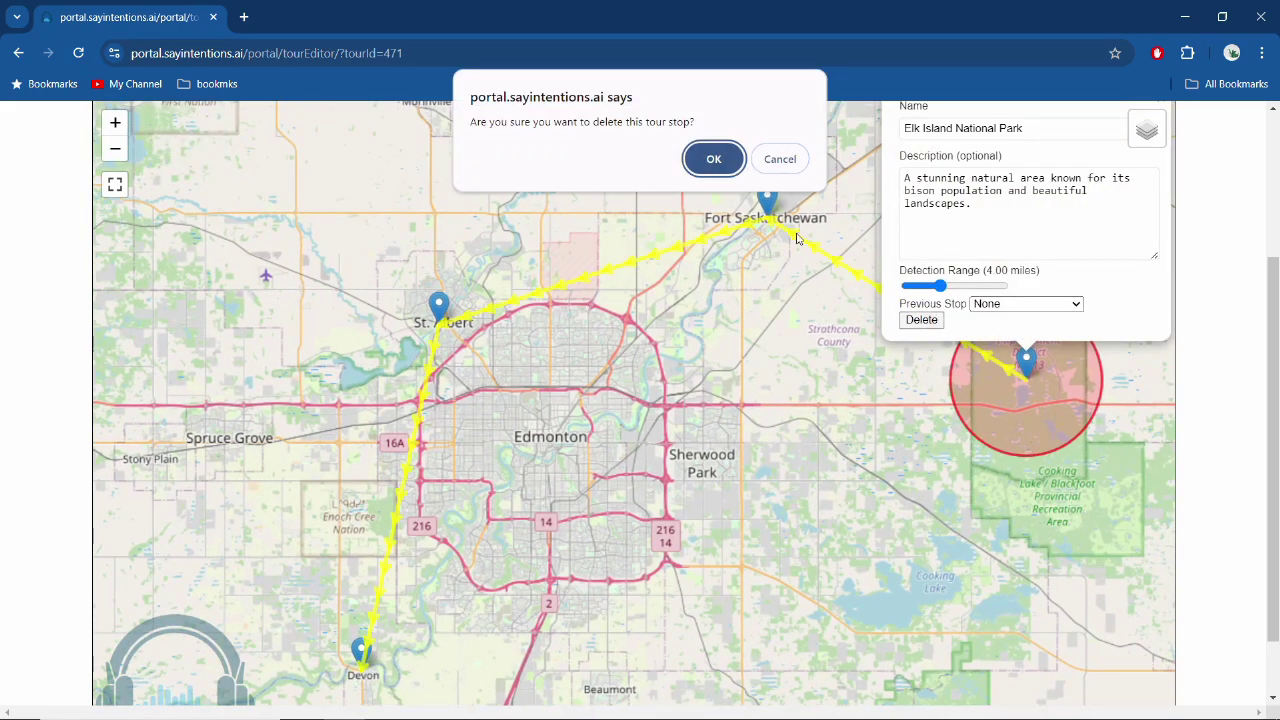
pyautogui.click(712, 163)
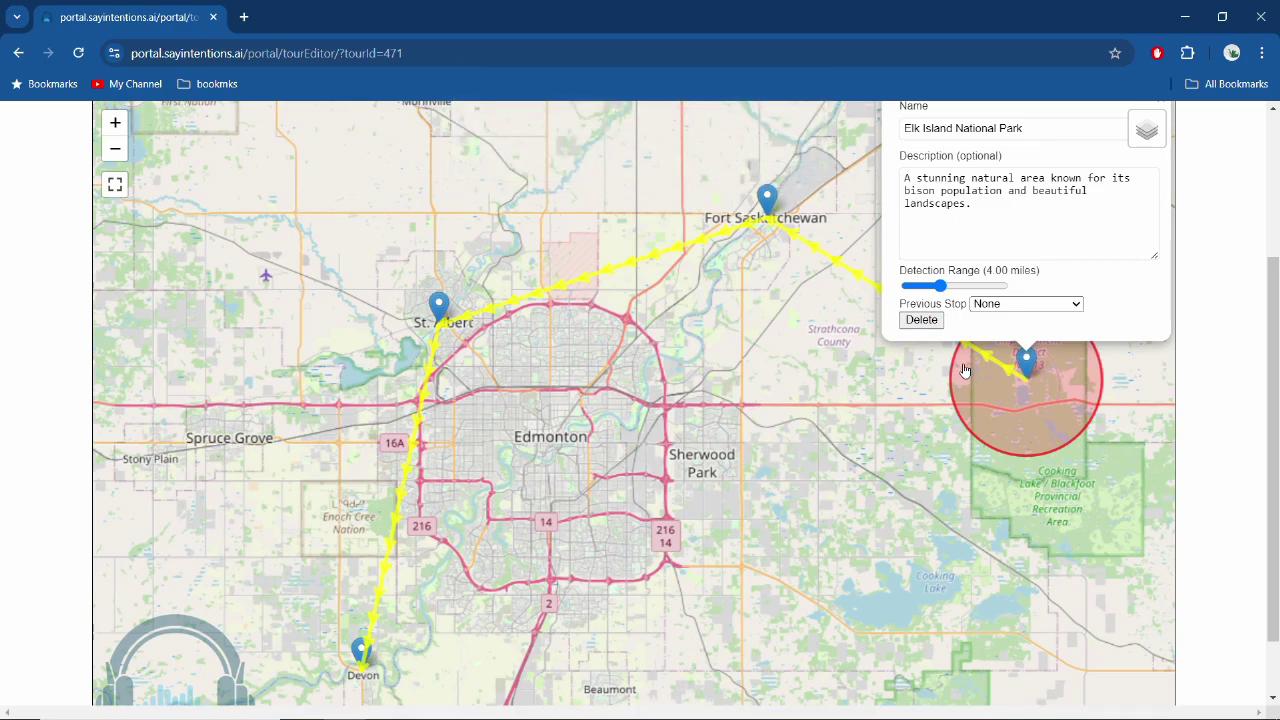
# Step: Add a tour stop at Sherwood Park, name it "Sherwood Park", and leave its description empty
pyautogui.scroll(3, 700, 495)
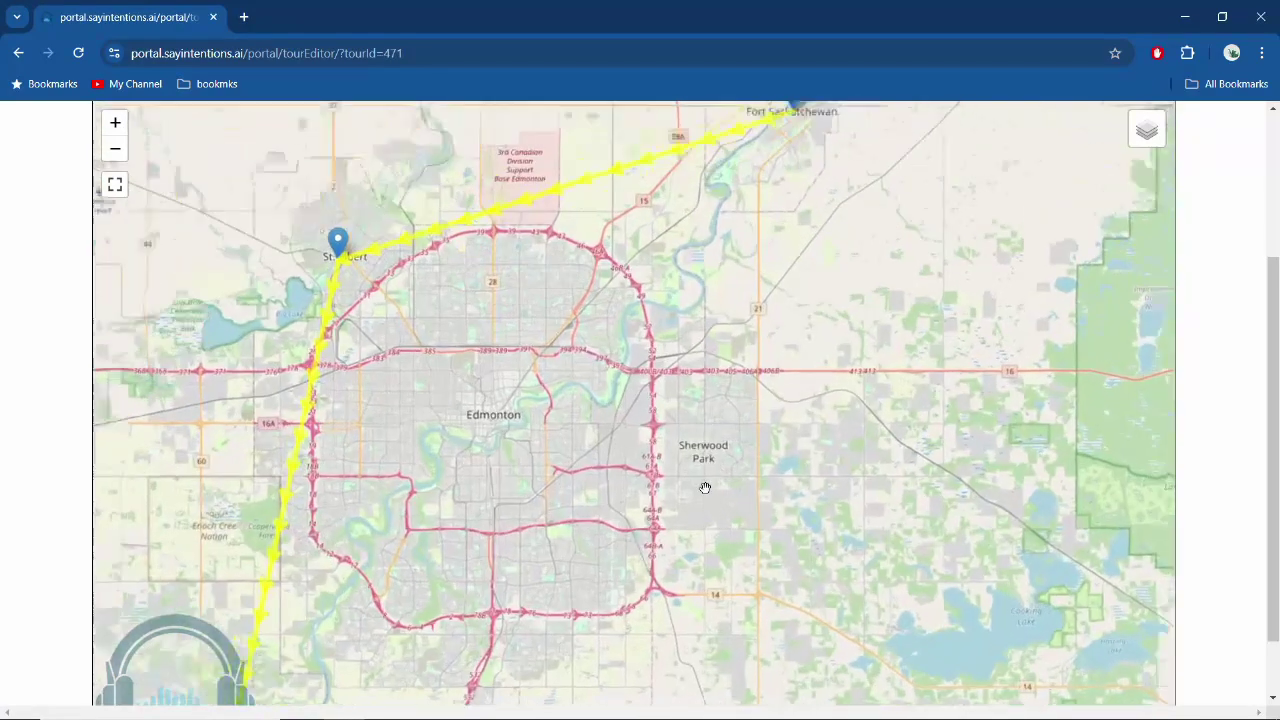
pyautogui.click(707, 396)
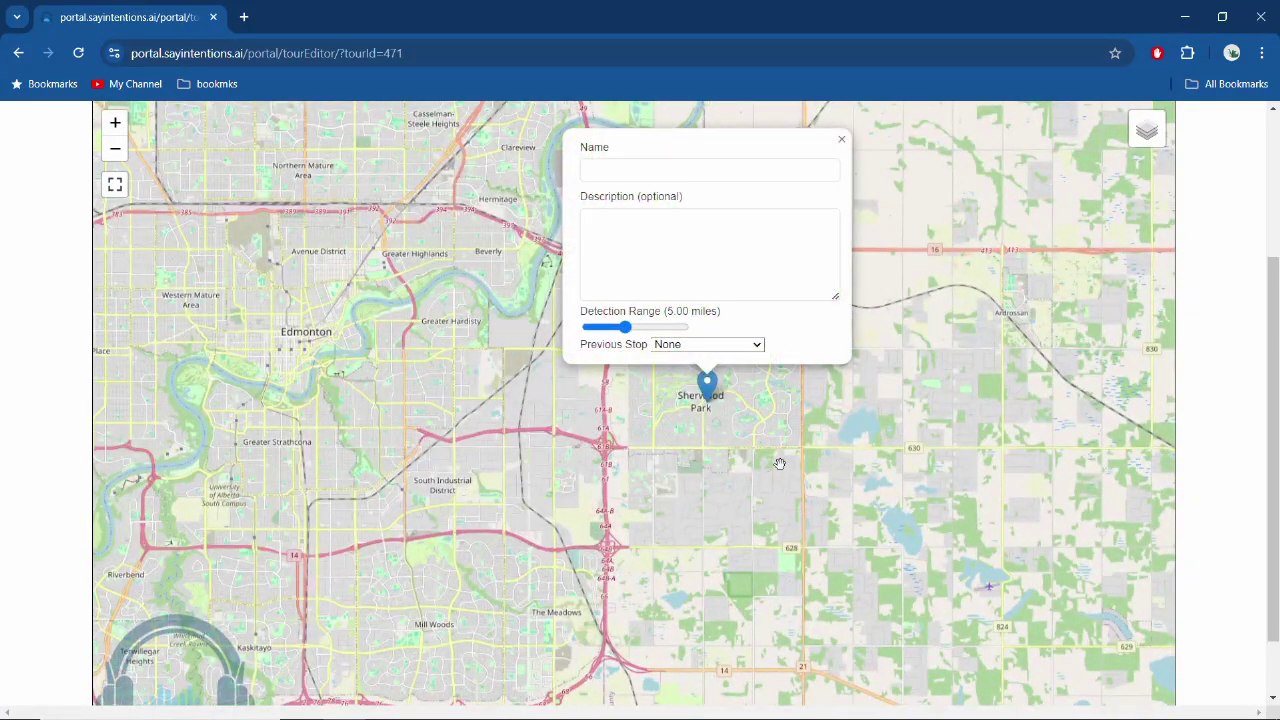
pyautogui.click(625, 170)
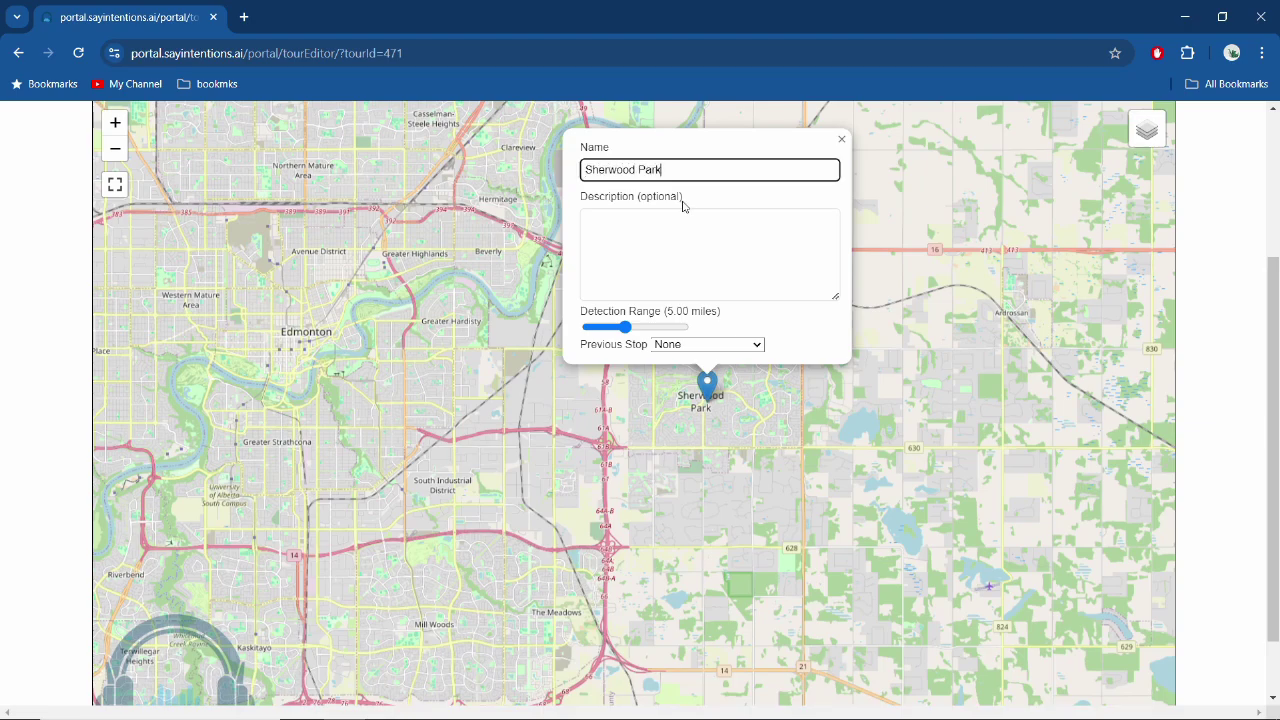
pyautogui.click(739, 236)
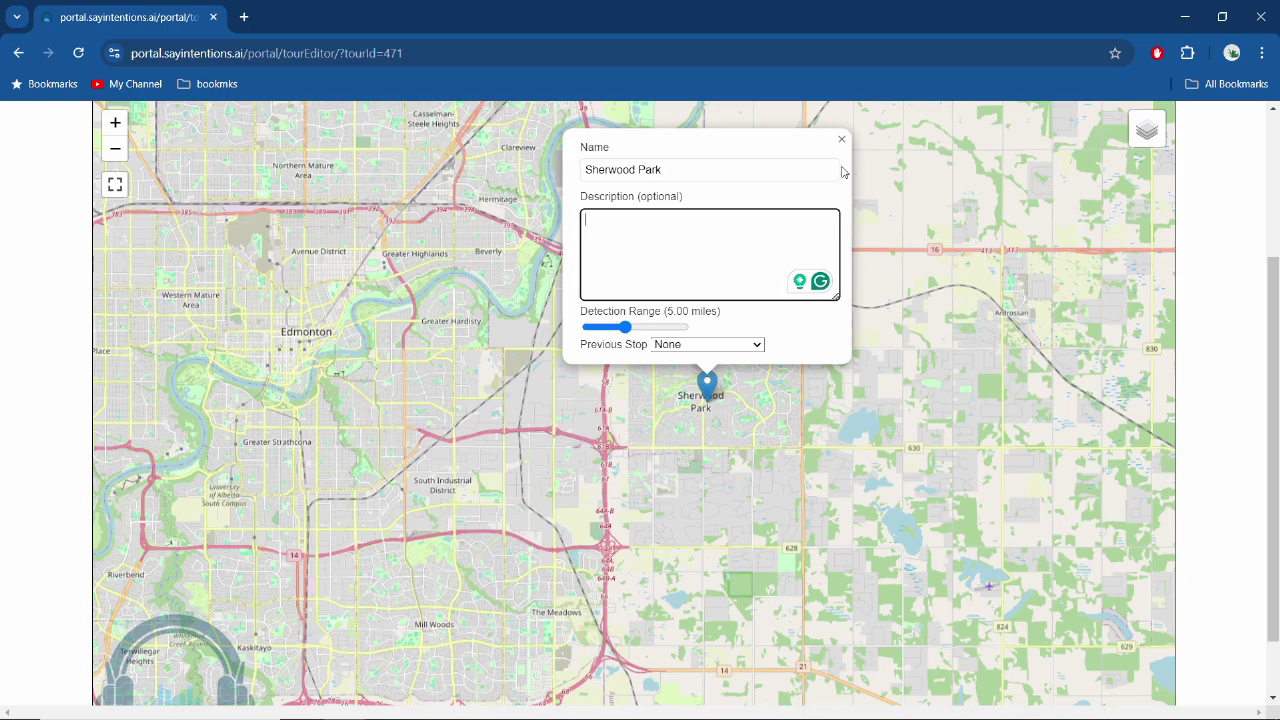
pyautogui.click(842, 140)
# Step: Reopen the Sherwood Park waypoint, choose None as its previous stop, and close its details
pyautogui.scroll(-1, 900, 409)
pyautogui.click(714, 246)
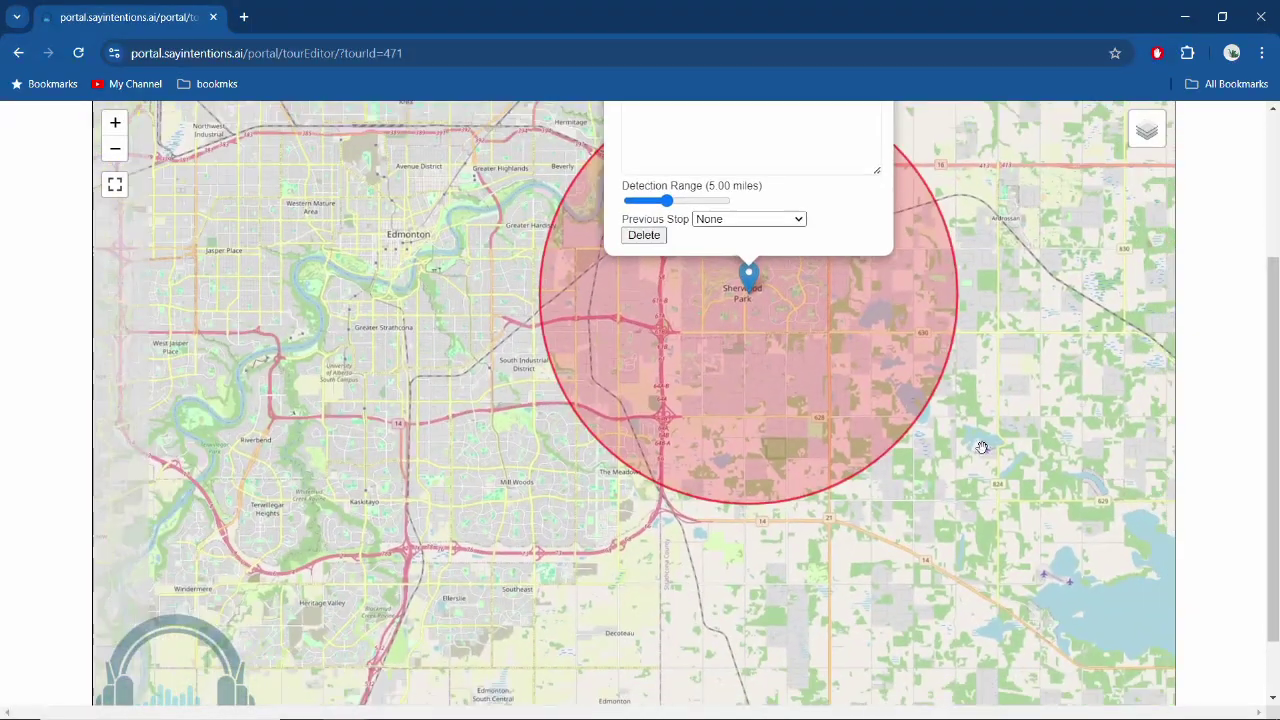
pyautogui.scroll(-1, 982, 447)
pyautogui.scroll(1, 1008, 423)
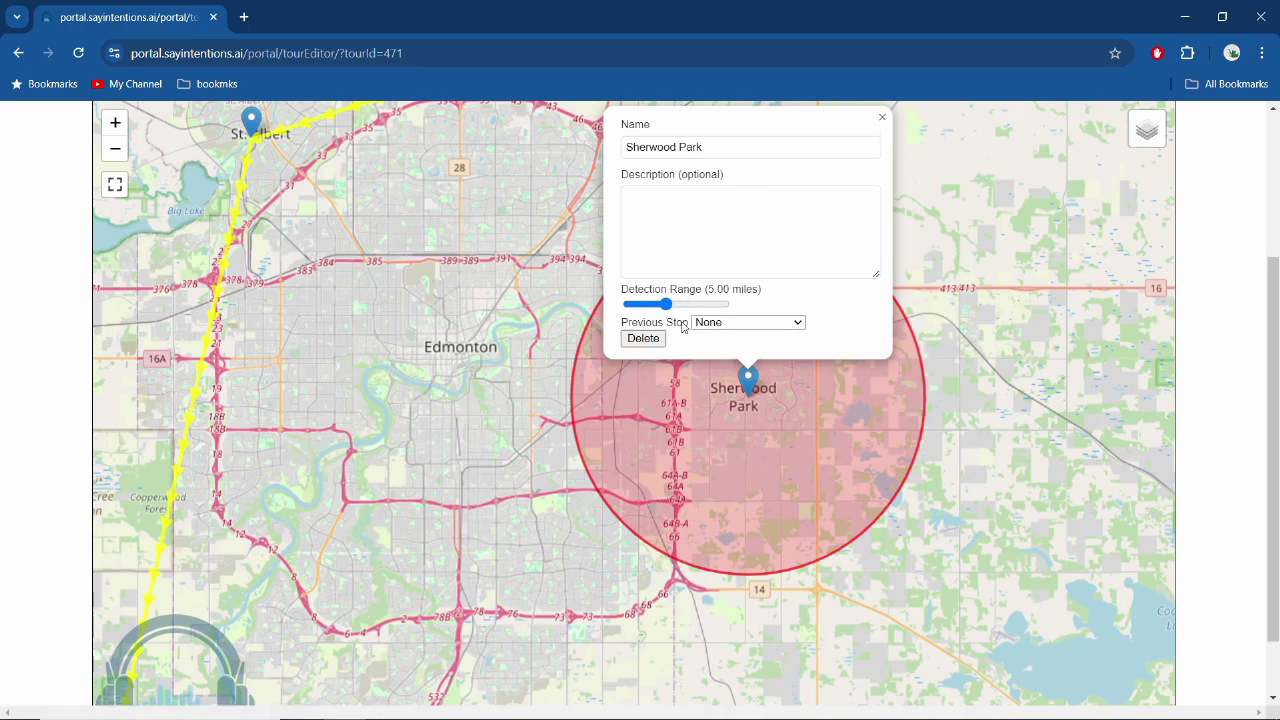
pyautogui.click(799, 324)
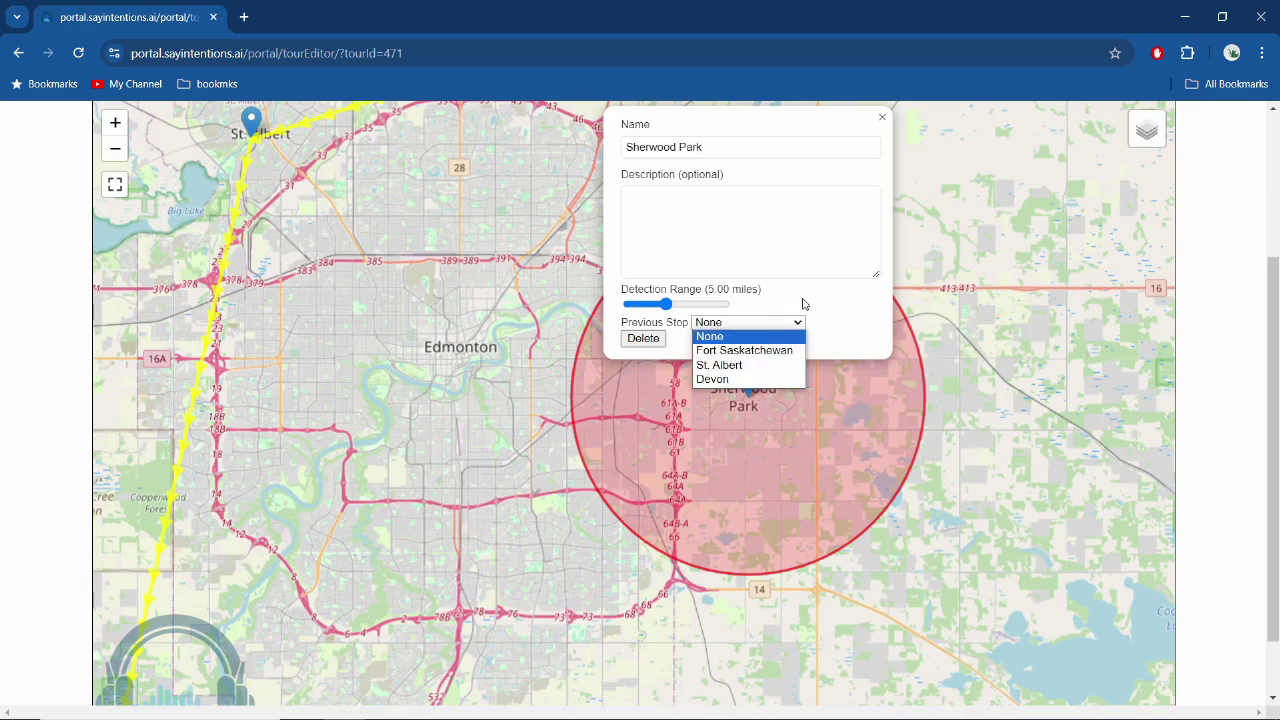
pyautogui.click(757, 337)
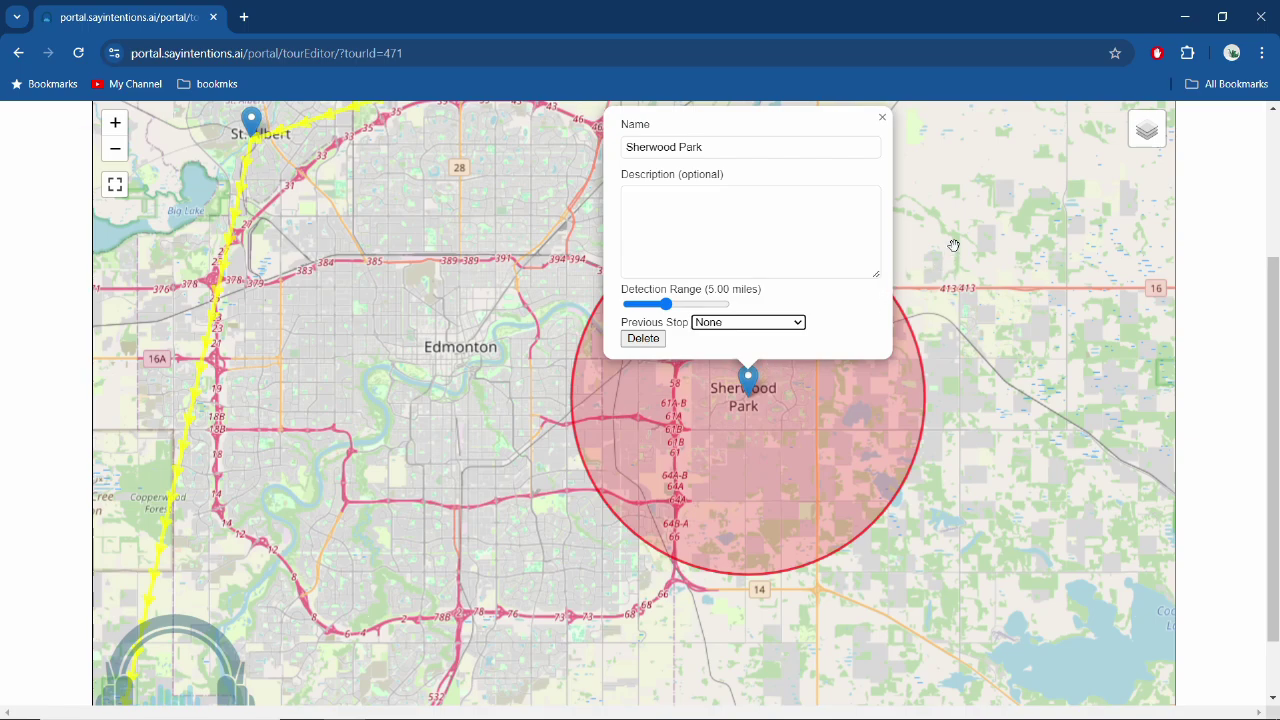
pyautogui.click(883, 118)
# Step: Set Sherwood Park as the previous stop of the Fort Saskatchewan waypoint
pyautogui.moveTo(926, 291); pyautogui.dragTo(951, 447)
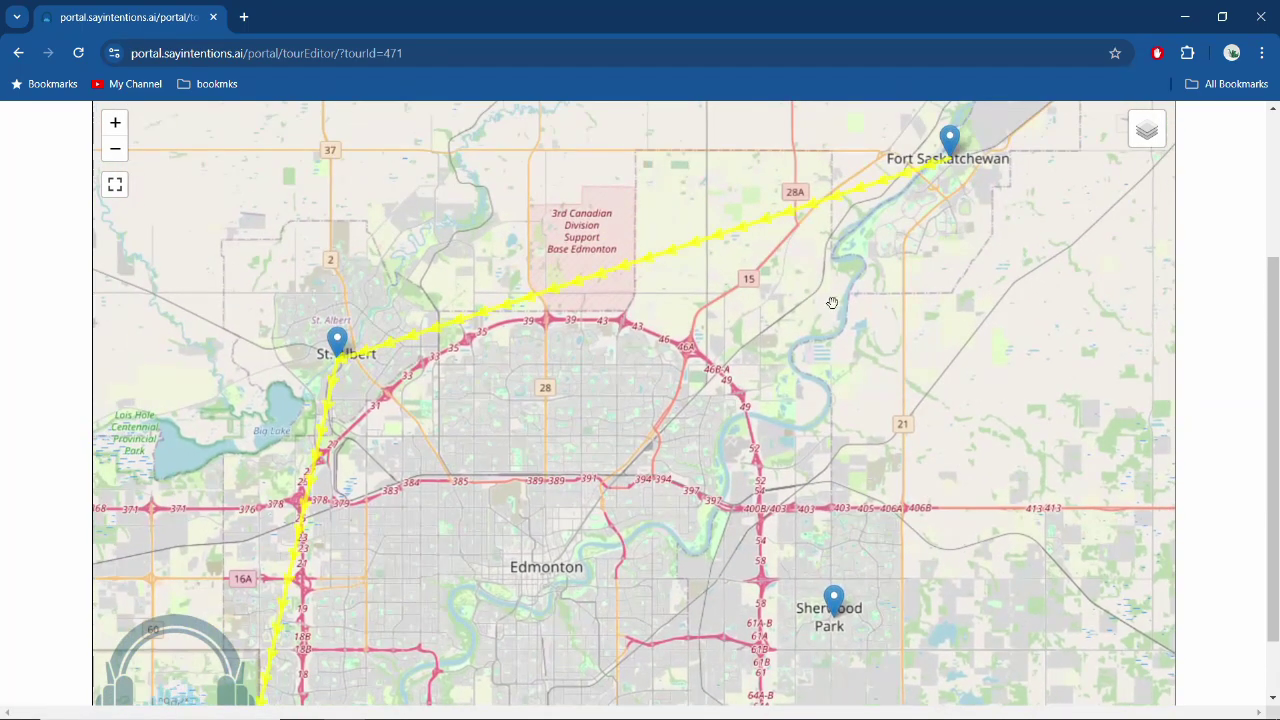
pyautogui.moveTo(832, 303)
pyautogui.mouseDown()
pyautogui.moveTo(775, 480)
pyautogui.moveTo(747, 415)
pyautogui.mouseUp()
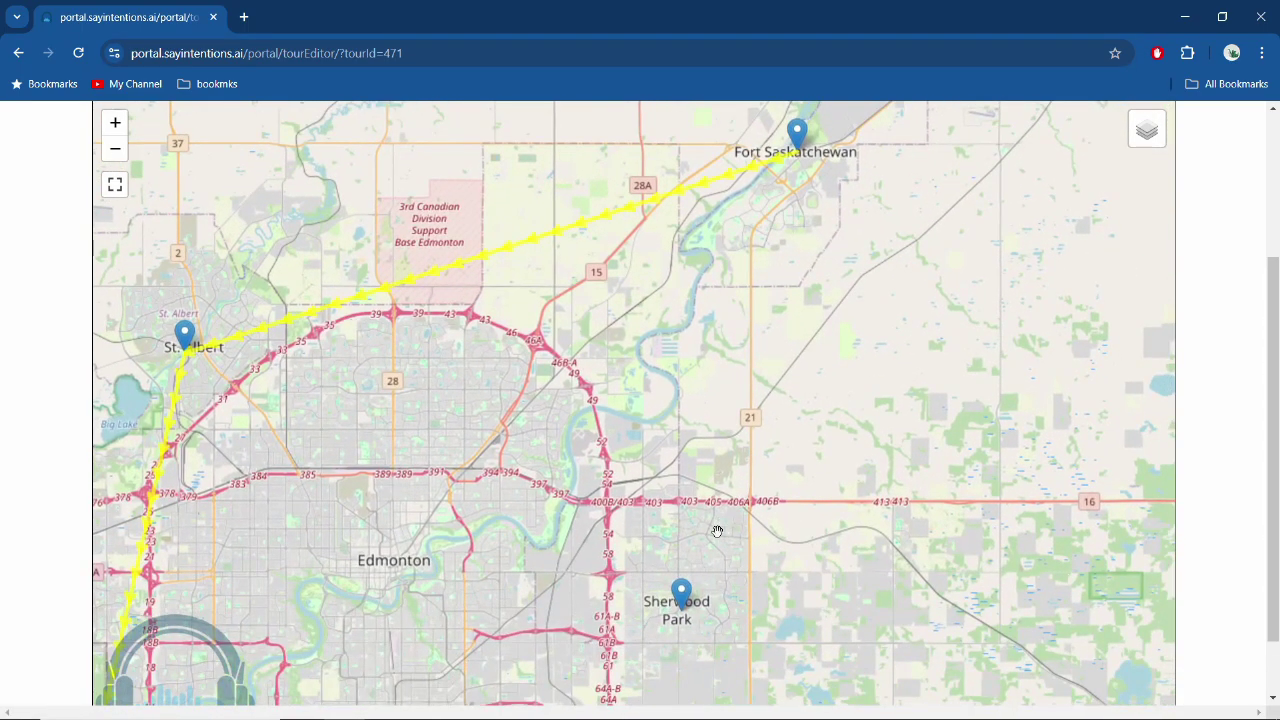
pyautogui.moveTo(782, 281); pyautogui.dragTo(763, 388)
pyautogui.moveTo(734, 343); pyautogui.dragTo(790, 200)
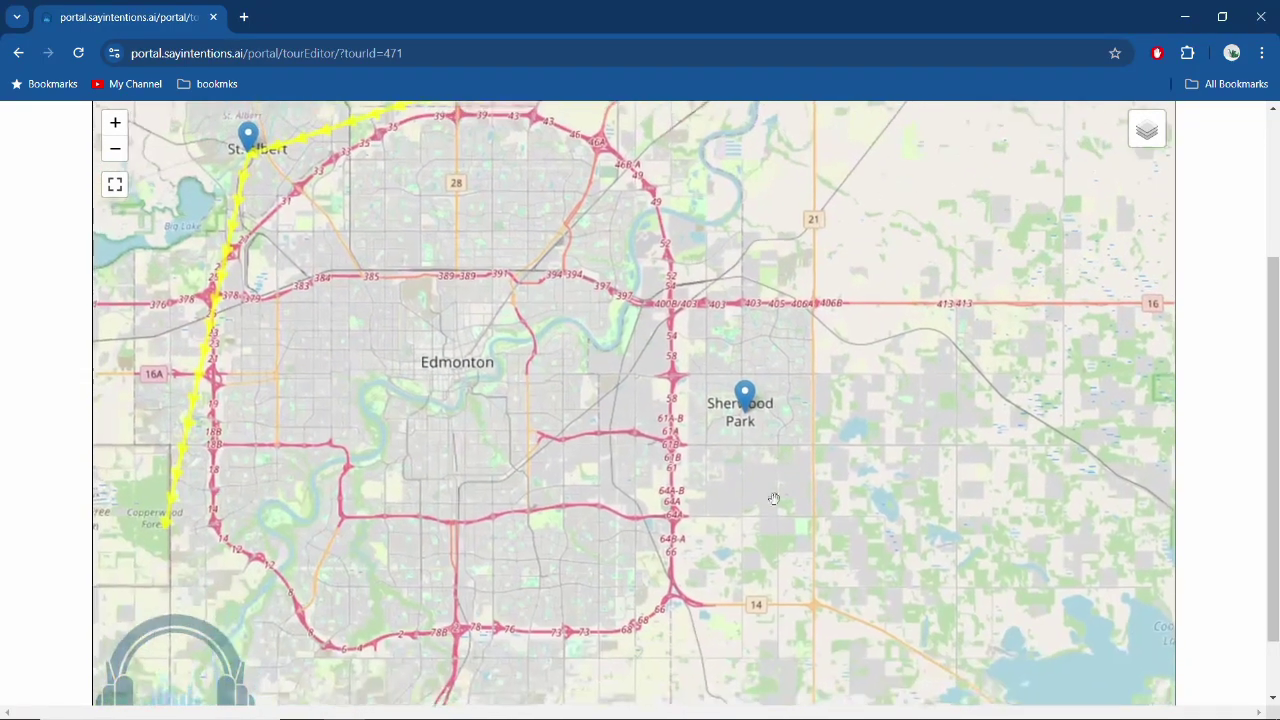
pyautogui.moveTo(777, 424); pyautogui.dragTo(777, 483)
pyautogui.click(803, 193)
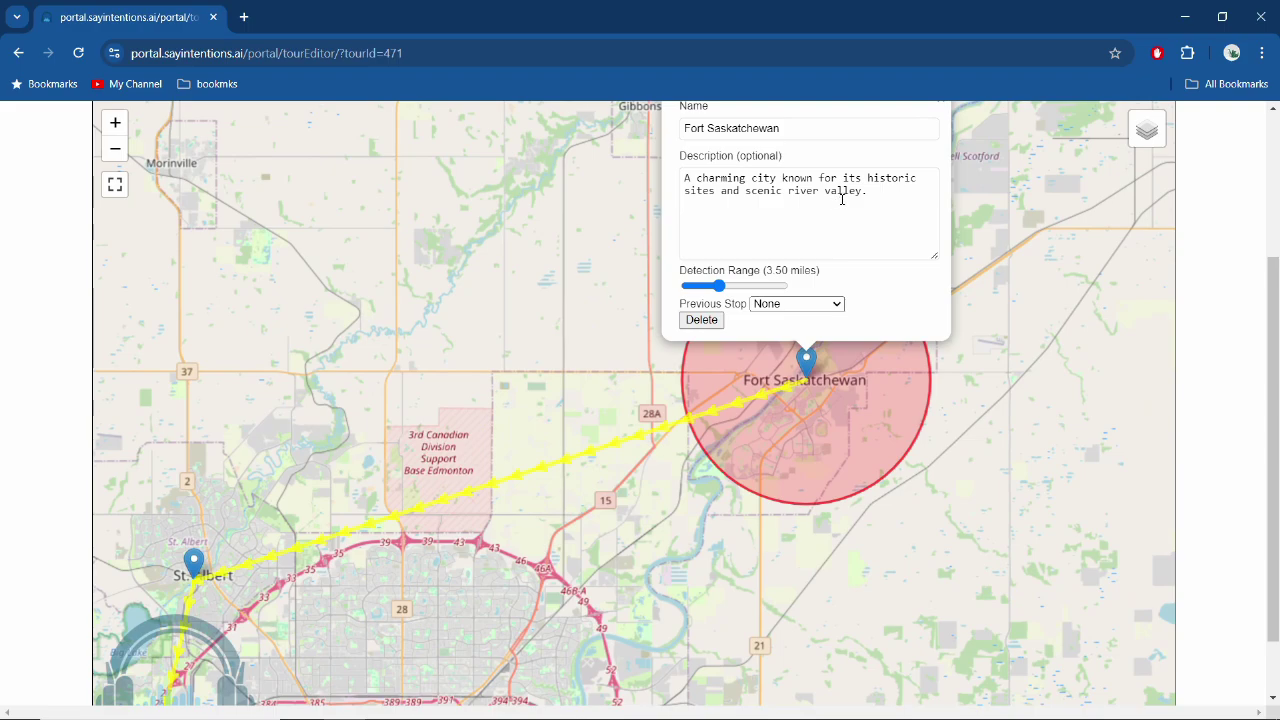
pyautogui.click(837, 304)
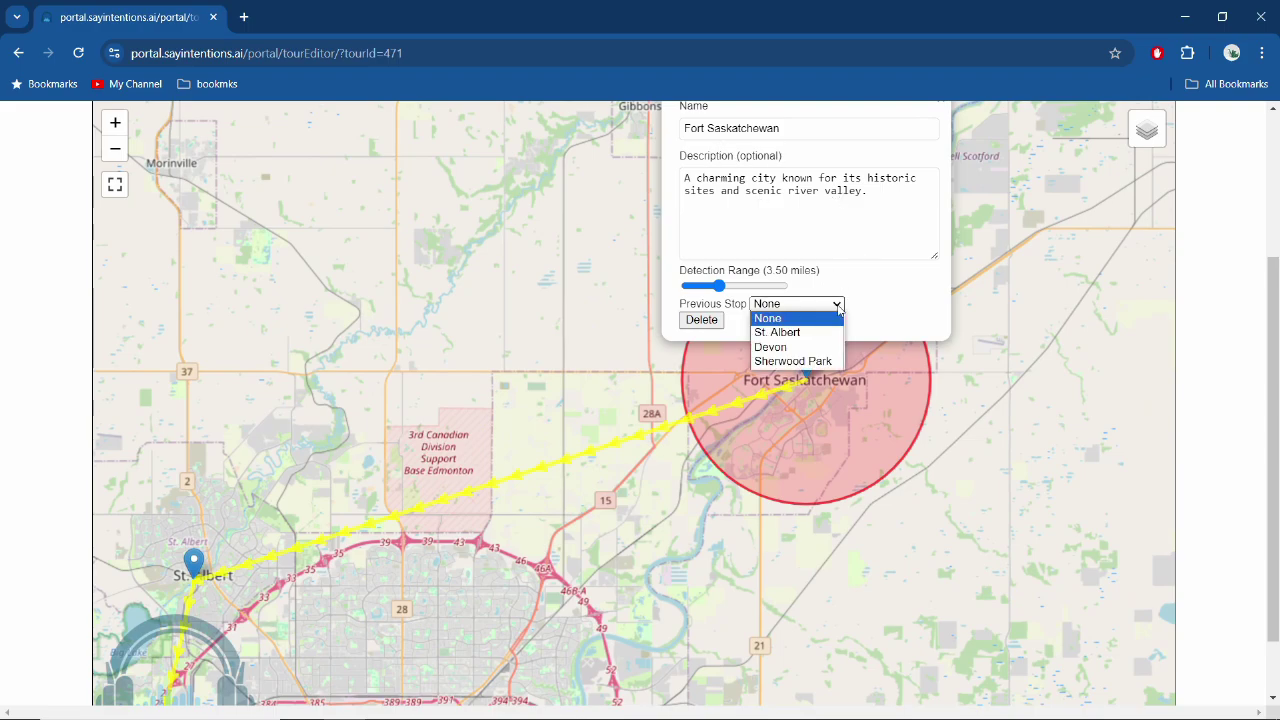
pyautogui.click(792, 361)
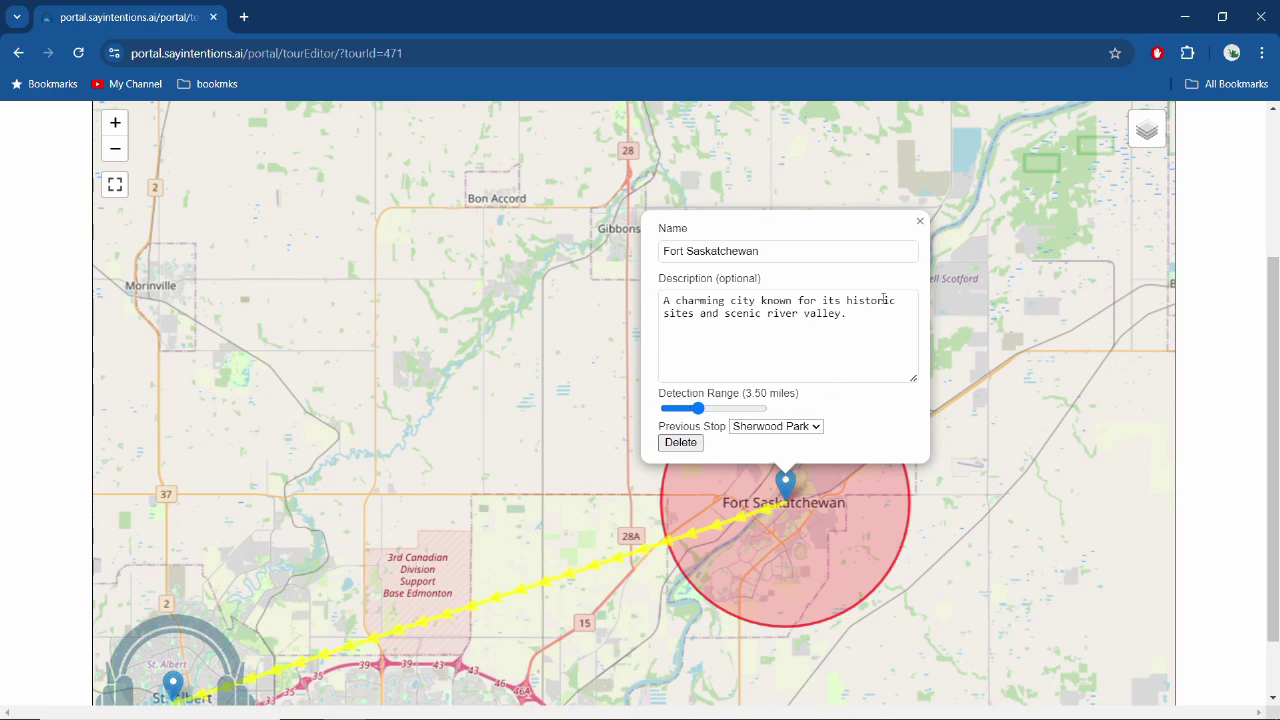
# Step: Set Fort Saskatchewan's detection range to about 5.61 miles, close its details, and check the route from Sherwood Park
pyautogui.moveTo(698, 408); pyautogui.dragTo(707, 418)
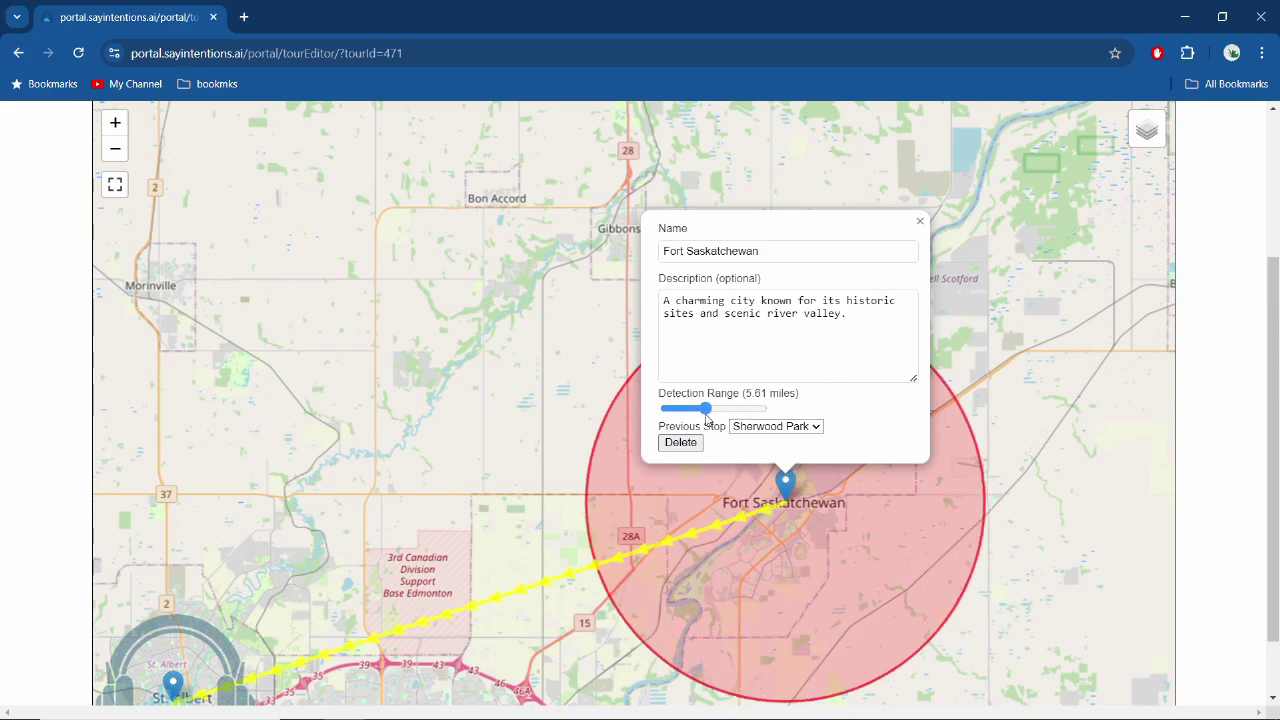
pyautogui.click(920, 221)
pyautogui.moveTo(990, 495); pyautogui.dragTo(970, 260)
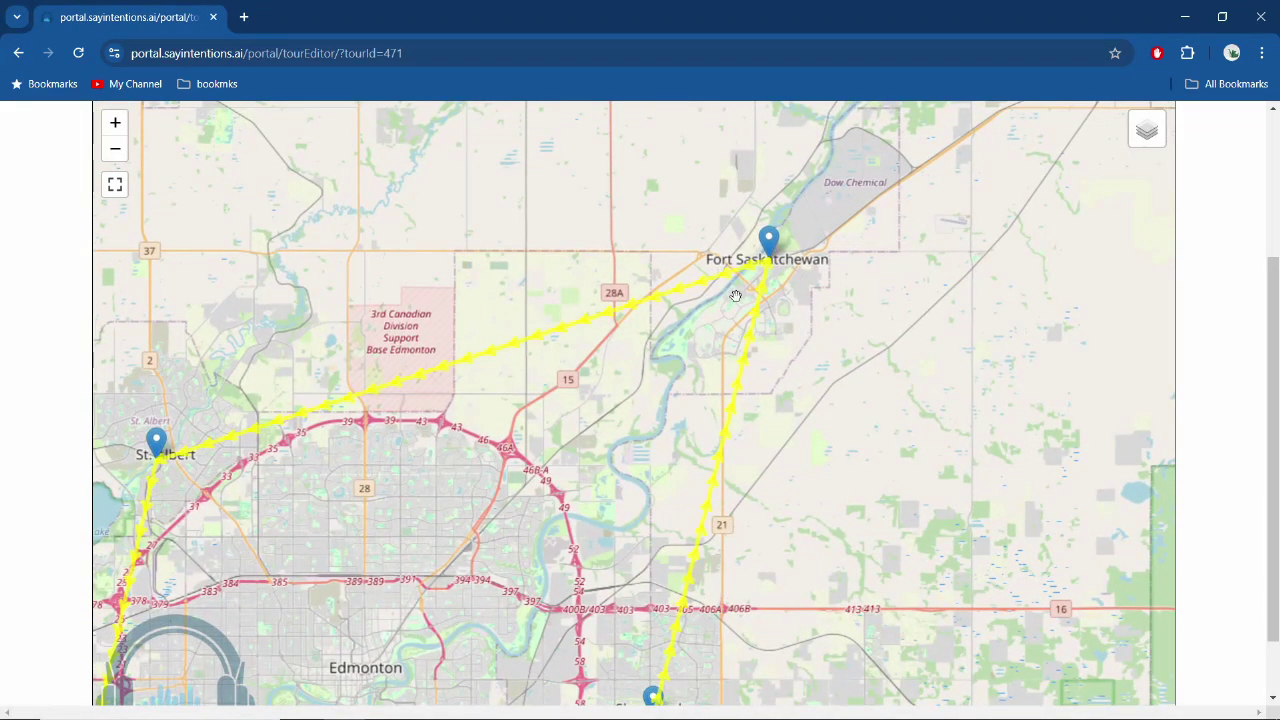
pyautogui.moveTo(880, 429); pyautogui.dragTo(944, 212)
pyautogui.moveTo(835, 310); pyautogui.dragTo(840, 550)
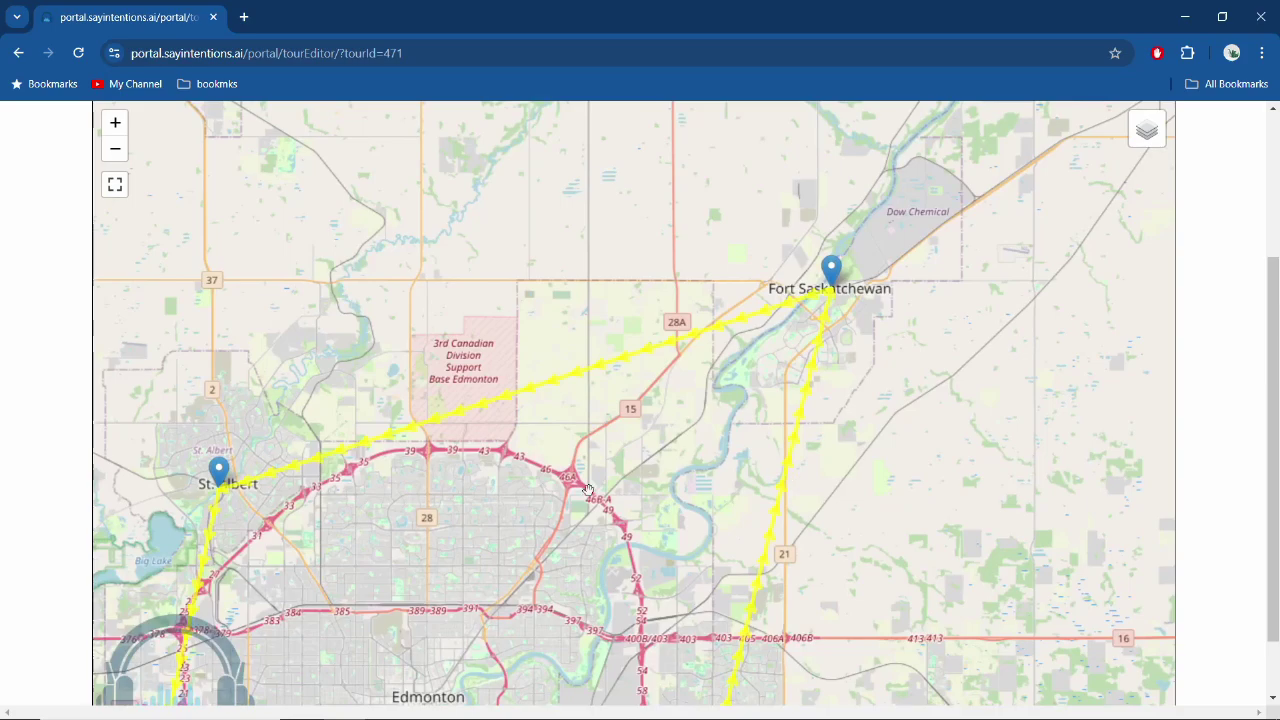
# Step: Set the St. Albert waypoint's detection range to 4.50 miles and close its details
pyautogui.moveTo(588, 490); pyautogui.dragTo(899, 391)
pyautogui.click(538, 382)
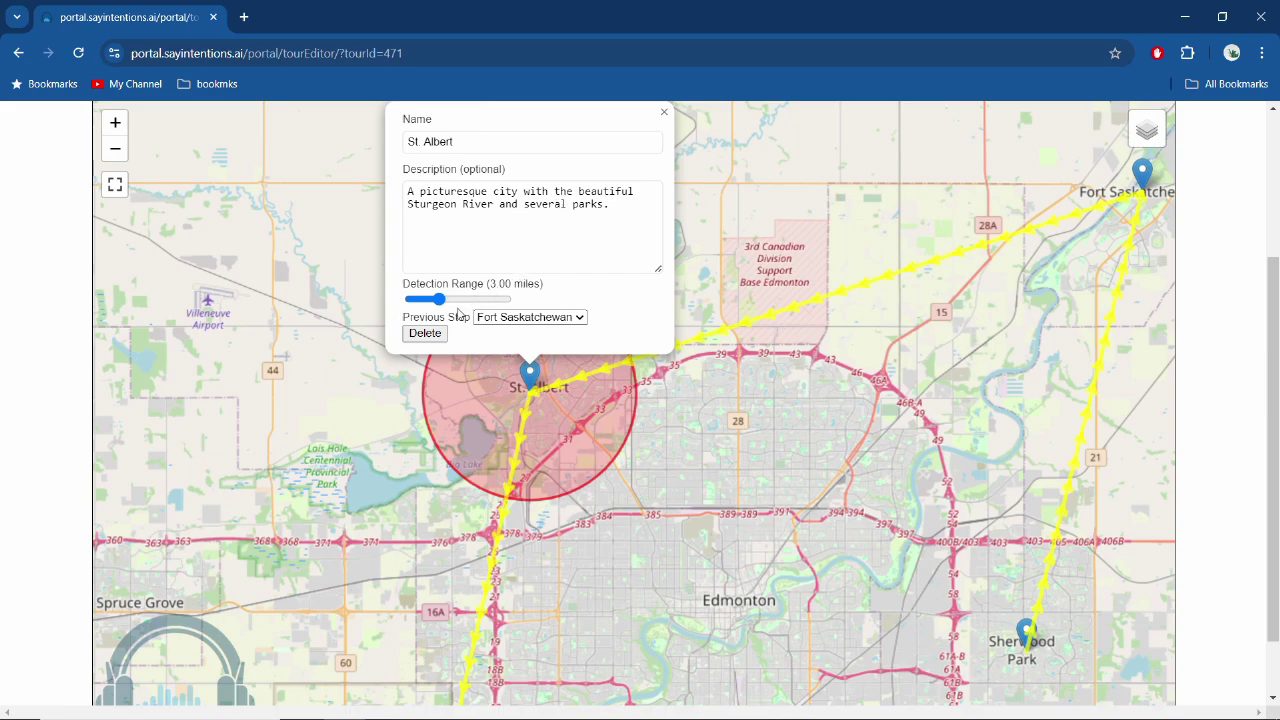
pyautogui.moveTo(437, 301); pyautogui.dragTo(447, 310)
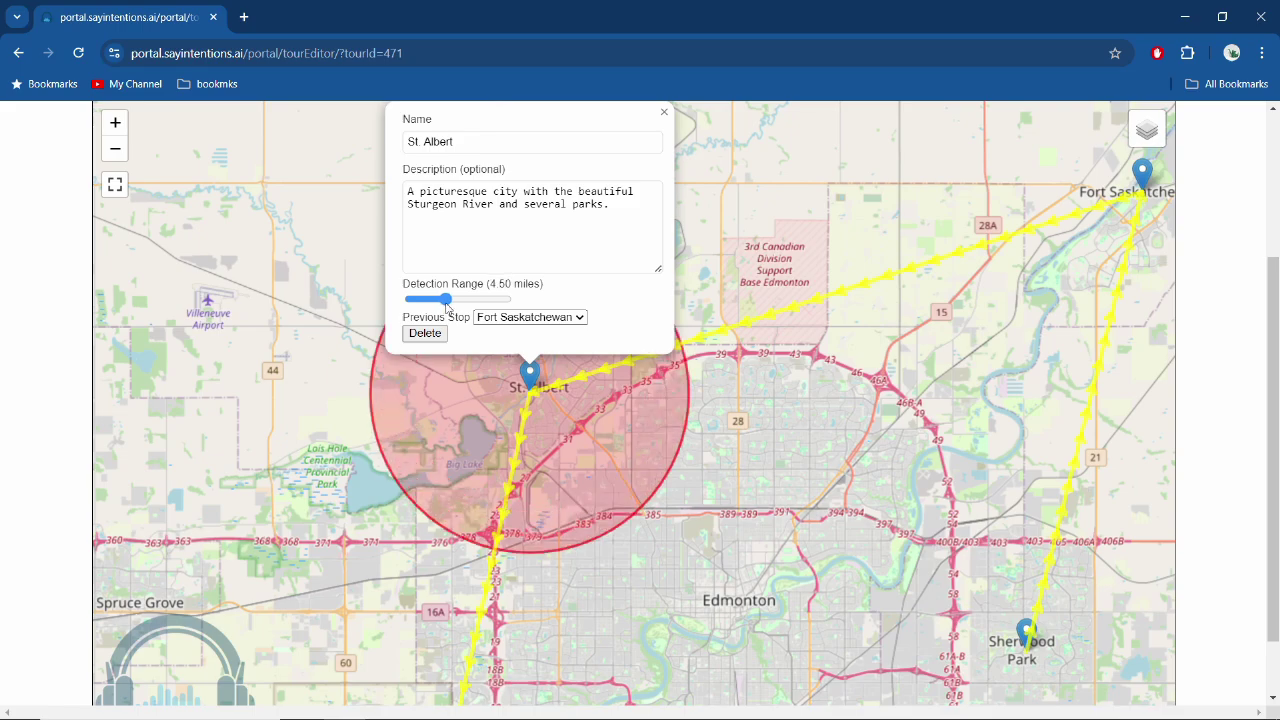
pyautogui.click(663, 119)
# Step: Reopen the St. Albert waypoint and make small adjustments to its detection range
pyautogui.moveTo(493, 418); pyautogui.dragTo(590, 318)
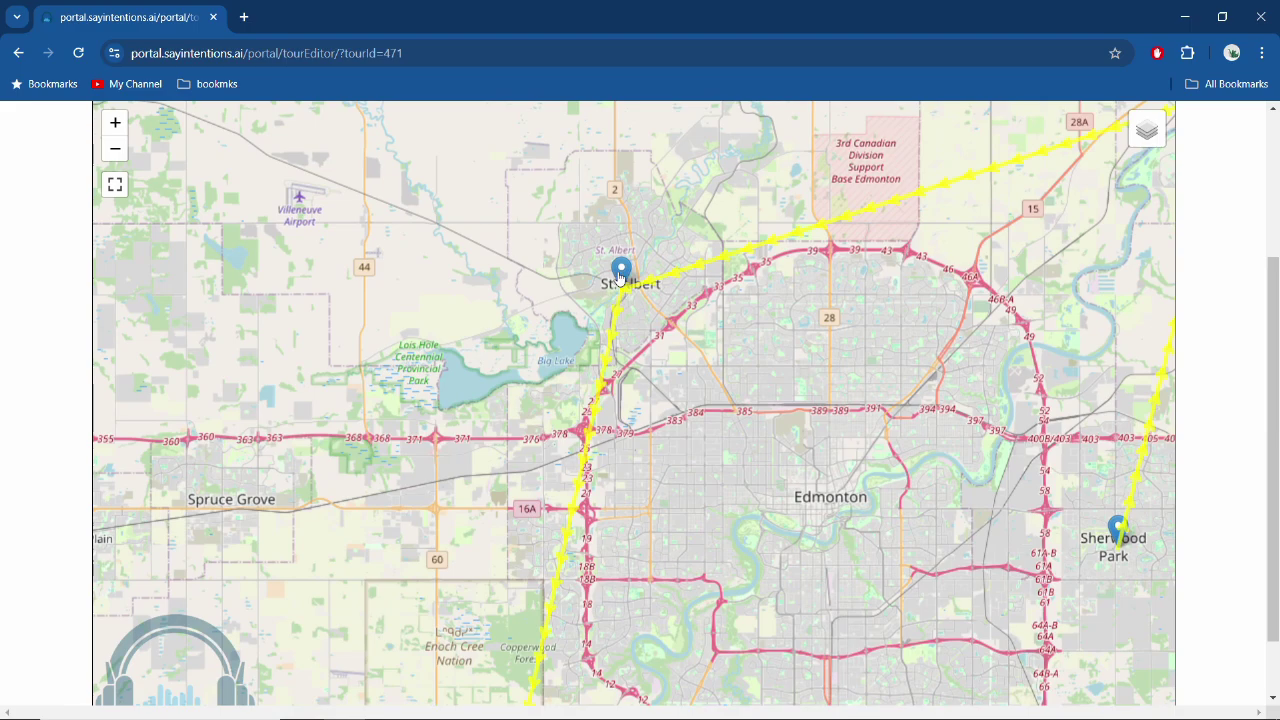
pyautogui.click(621, 271)
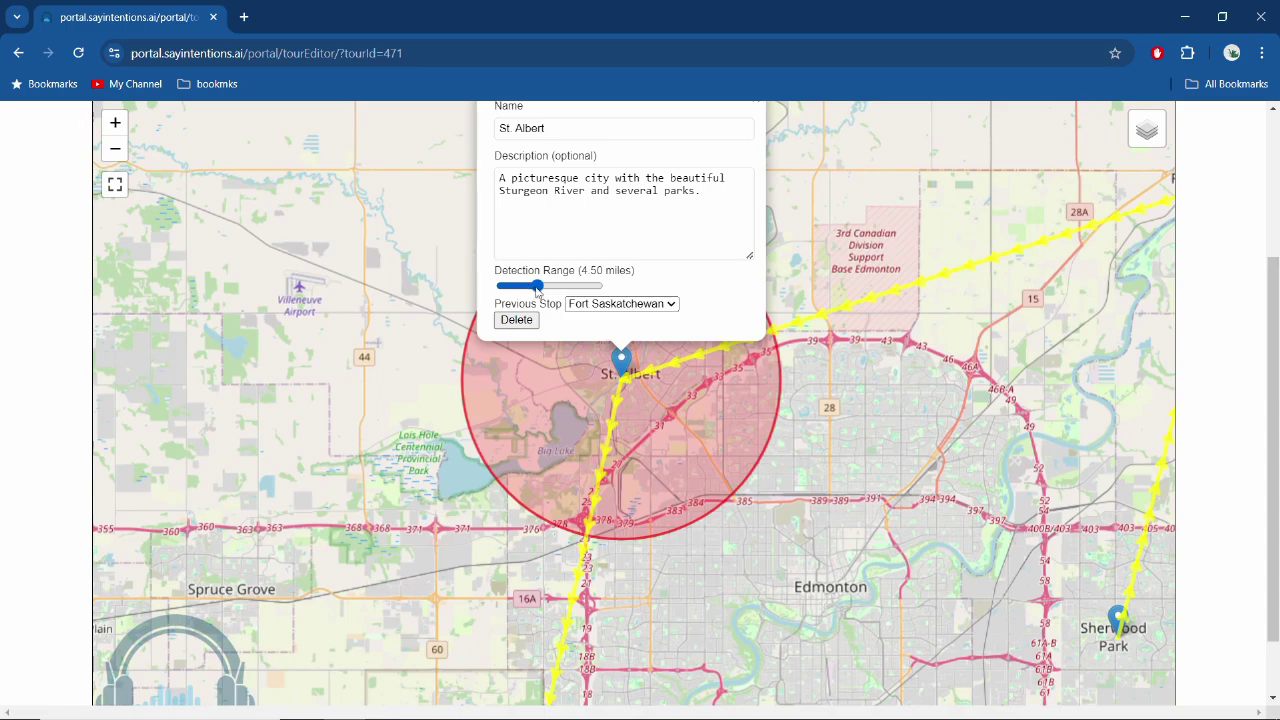
pyautogui.moveTo(541, 289)
pyautogui.mouseDown()
pyautogui.moveTo(529, 290)
pyautogui.moveTo(540, 292)
pyautogui.mouseUp()
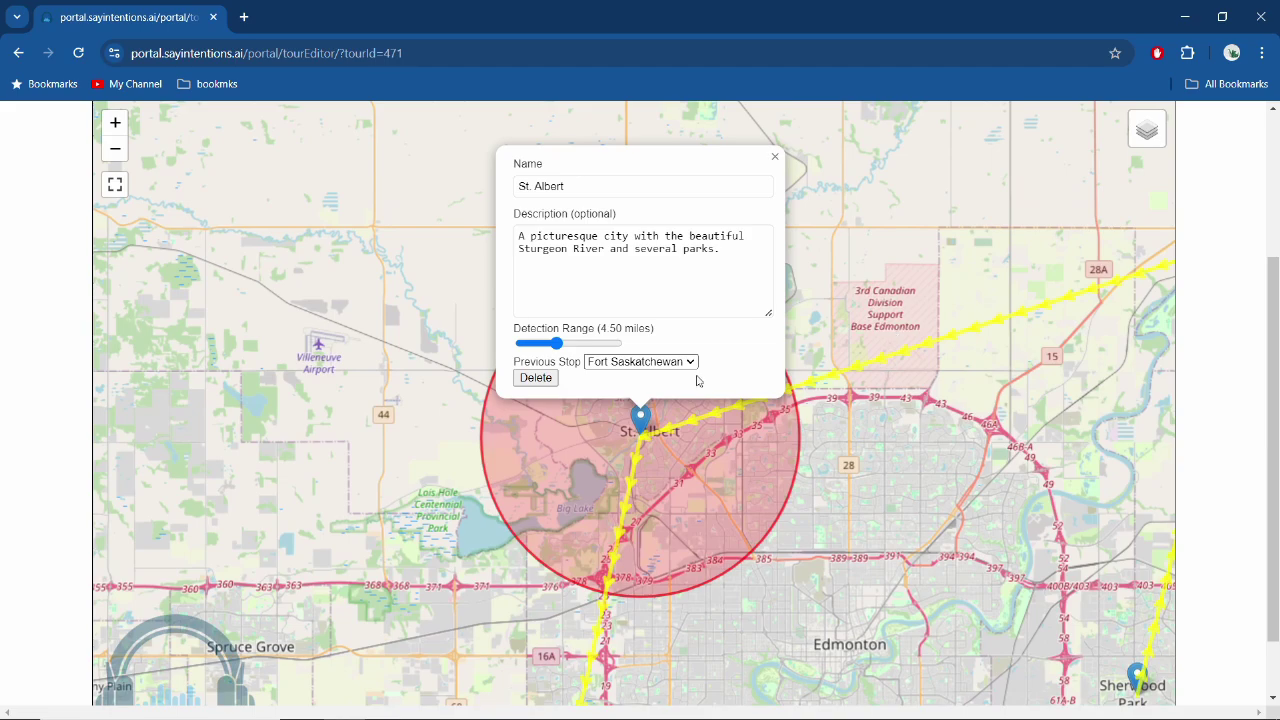
pyautogui.moveTo(557, 344); pyautogui.dragTo(562, 346)
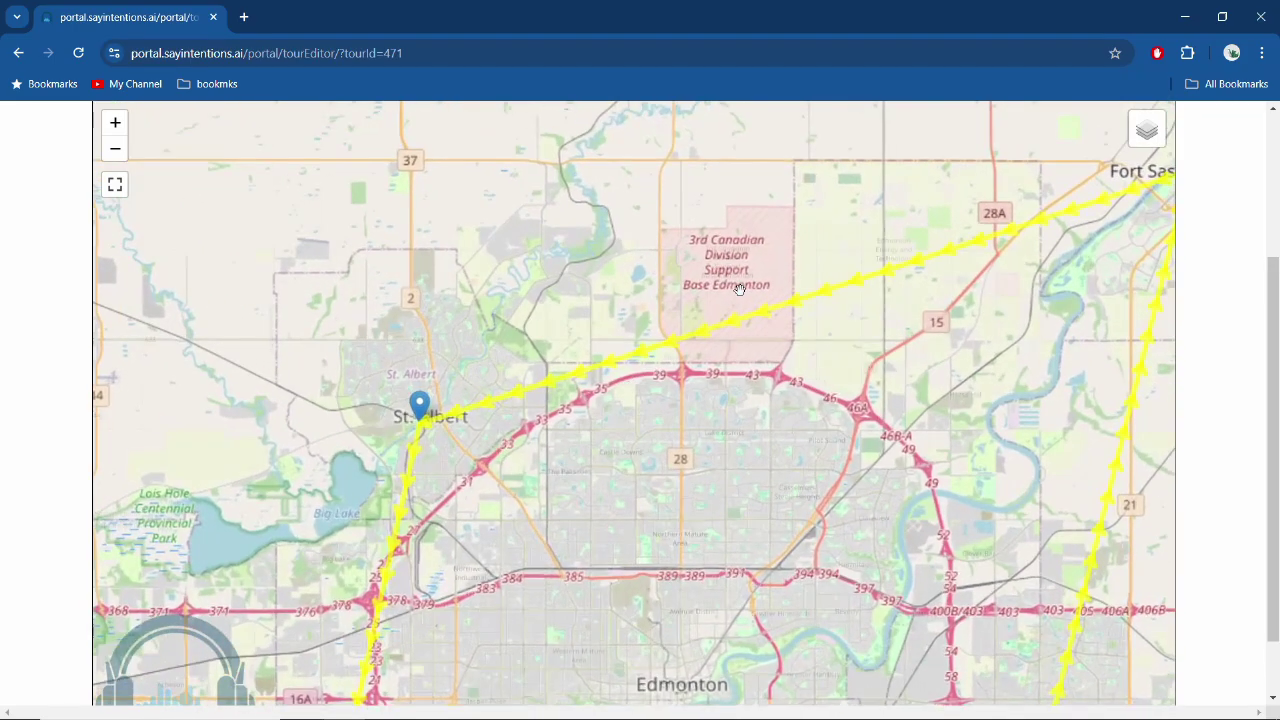
# Step: Add a tour stop at 3rd Canadian Division Support Base Edmonton and name it "CFB Edmonton"
pyautogui.scroll(4, 739, 289)
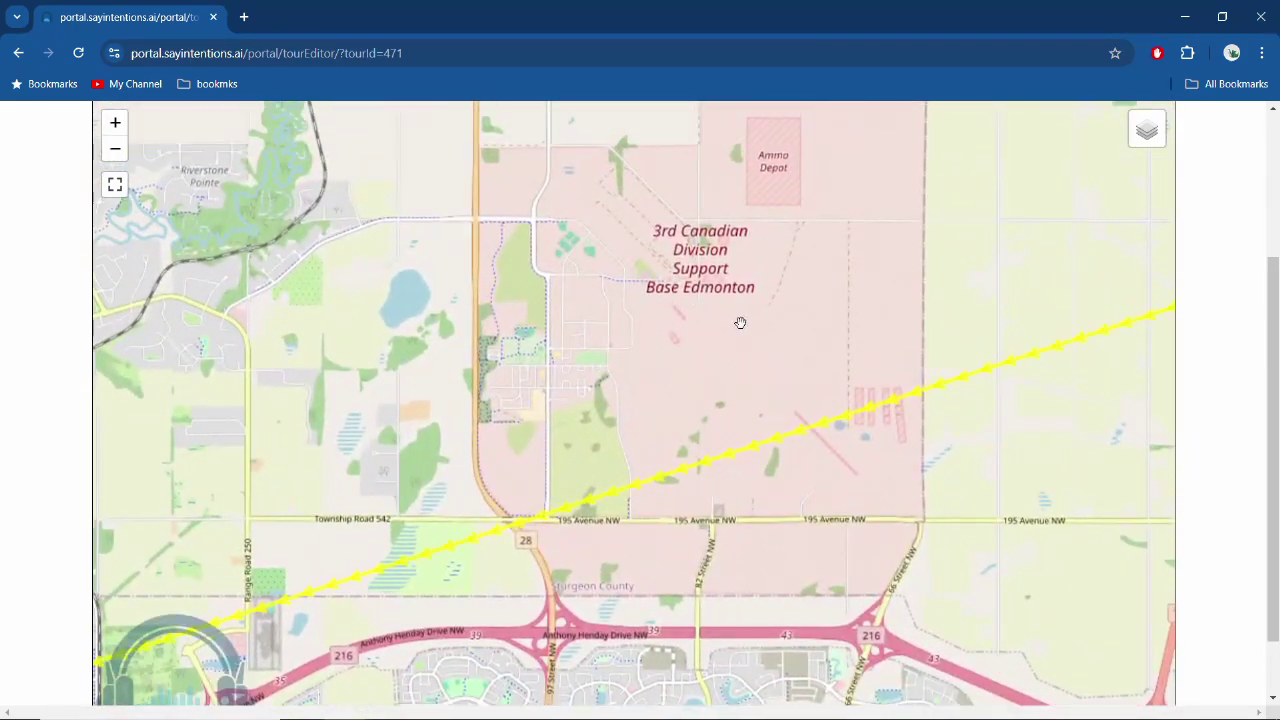
pyautogui.scroll(1, 757, 329)
pyautogui.click(713, 363)
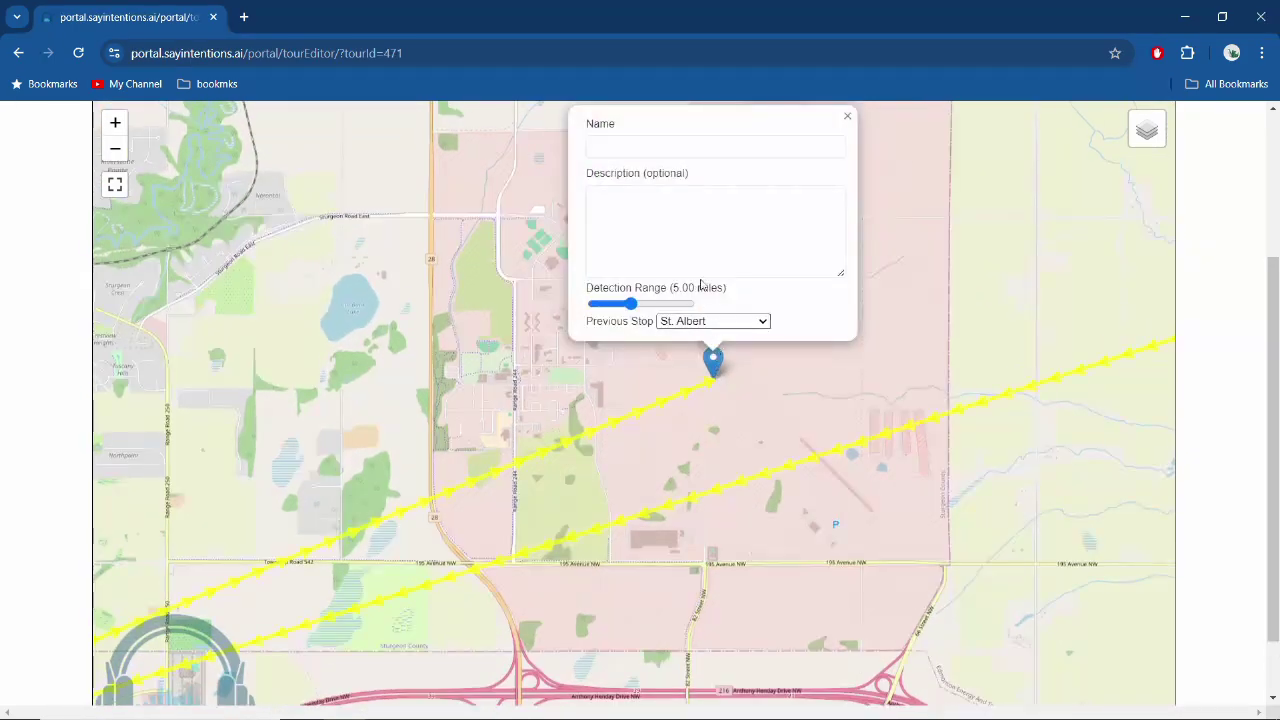
pyautogui.click(667, 148)
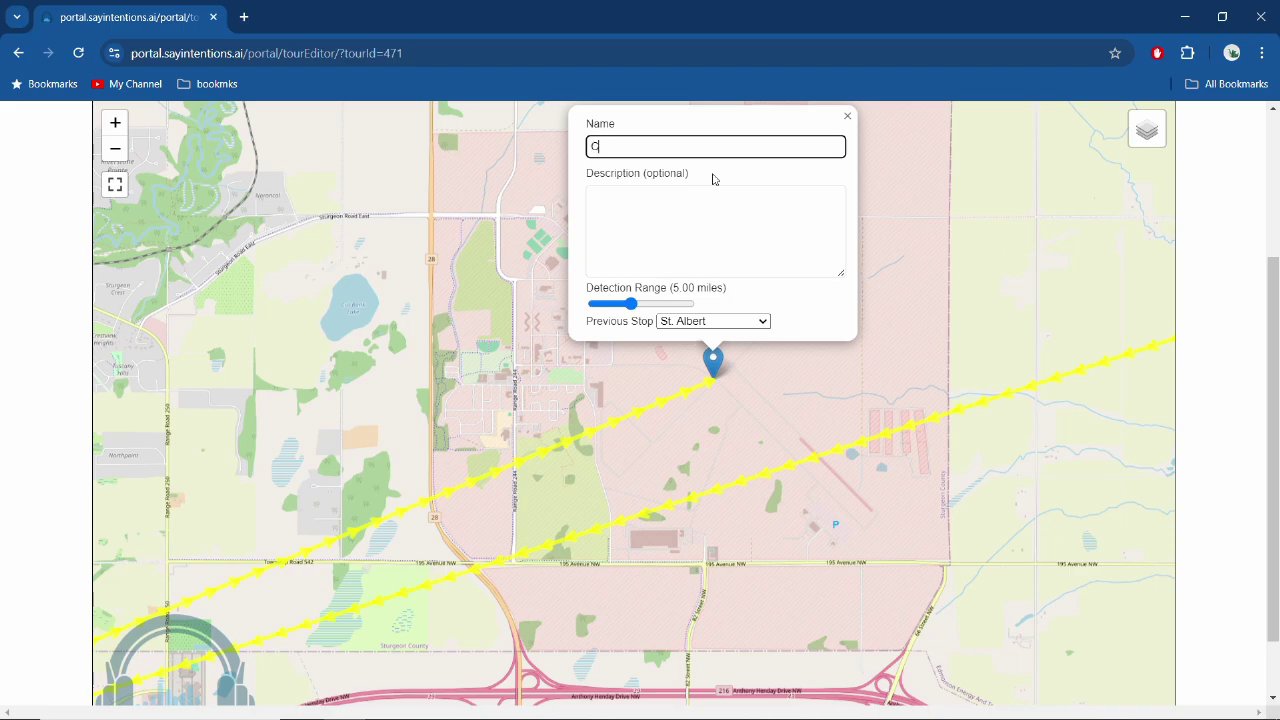
pyautogui.write('CFB Edmonton')
# Step: Set Fort Saskatchewan as the previous stop of the CFB Edmonton waypoint and close its details
pyautogui.click(765, 322)
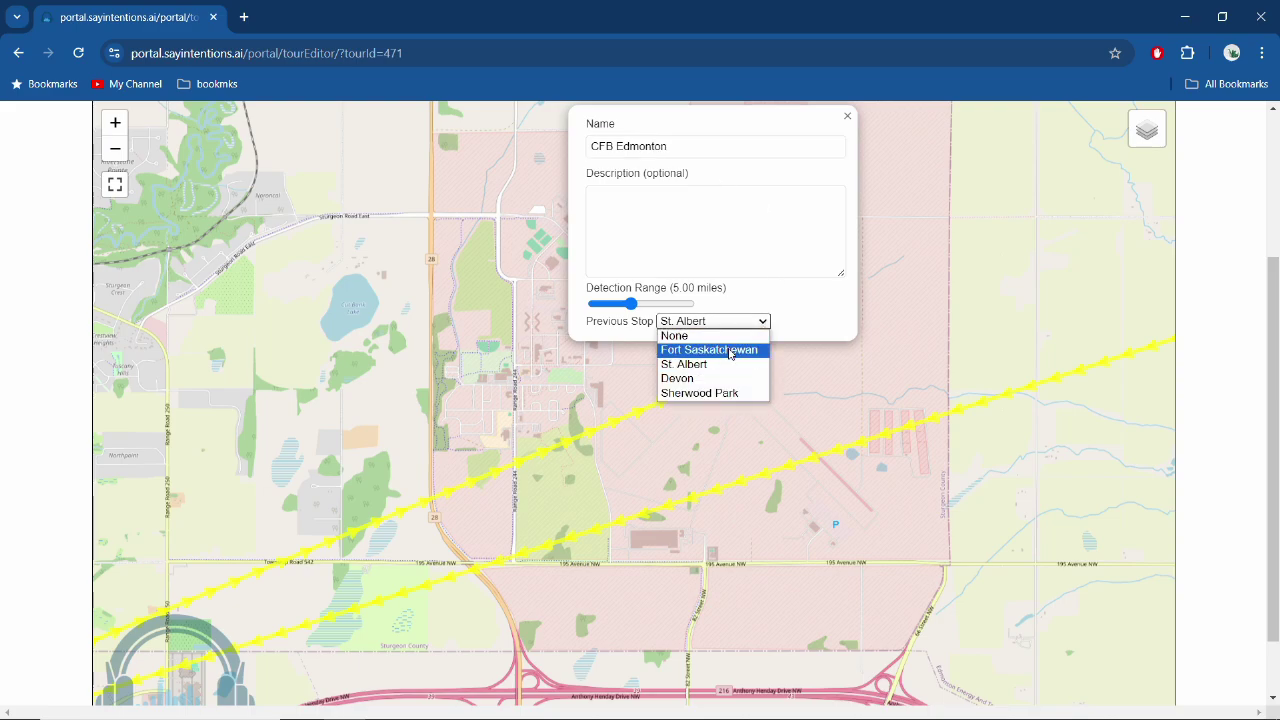
pyautogui.click(733, 350)
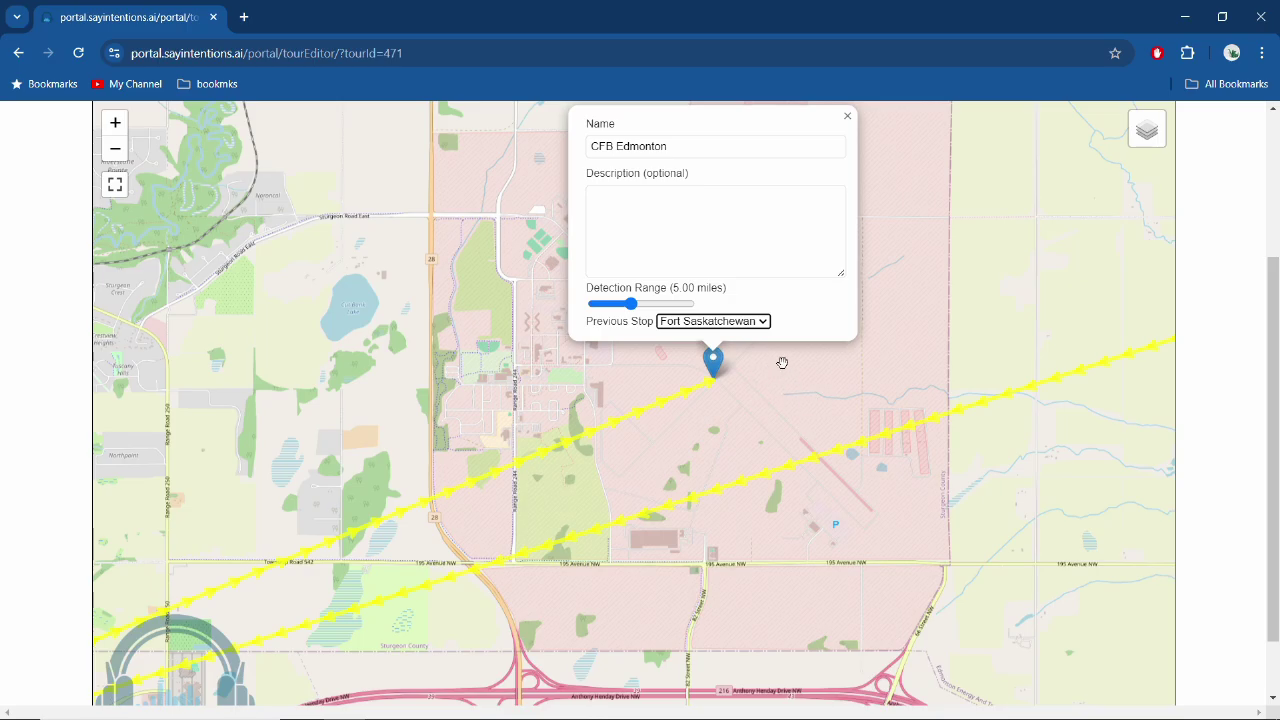
pyautogui.click(846, 119)
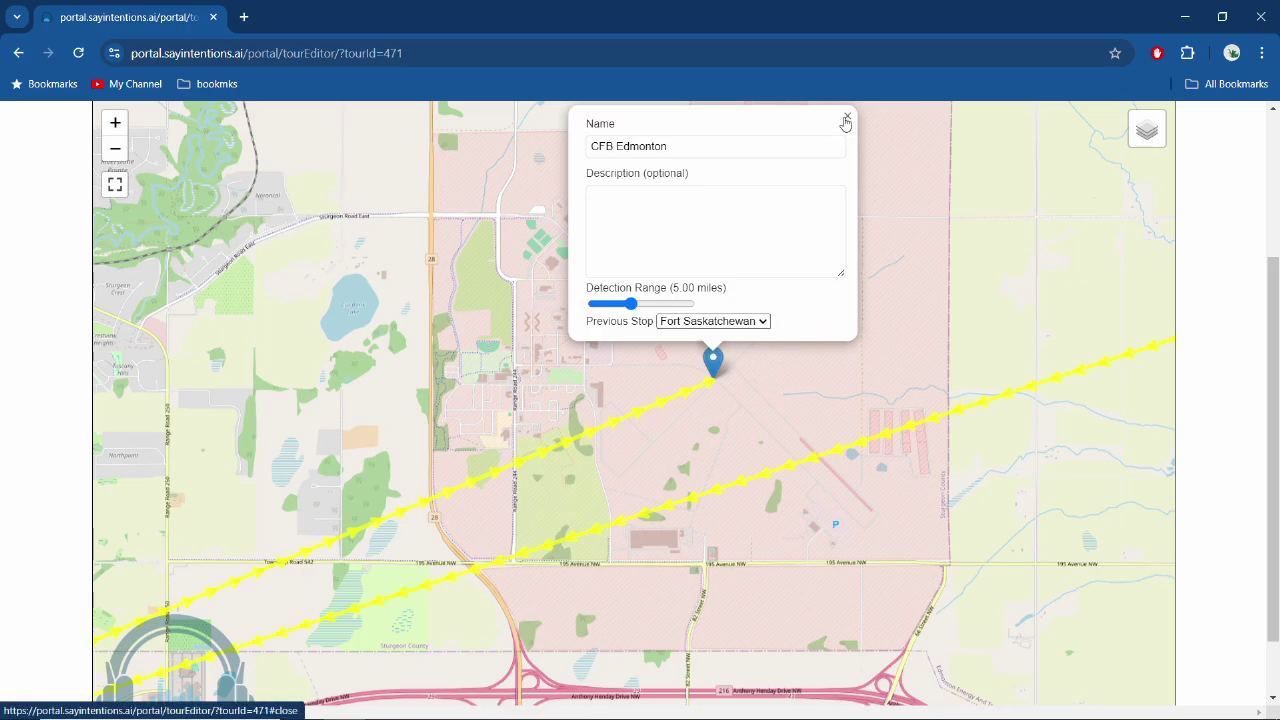
# Step: Reopen the CFB Edmonton waypoint and set its detection range to 4.75 miles
pyautogui.scroll(-3, 817, 380)
pyautogui.scroll(-1, 818, 436)
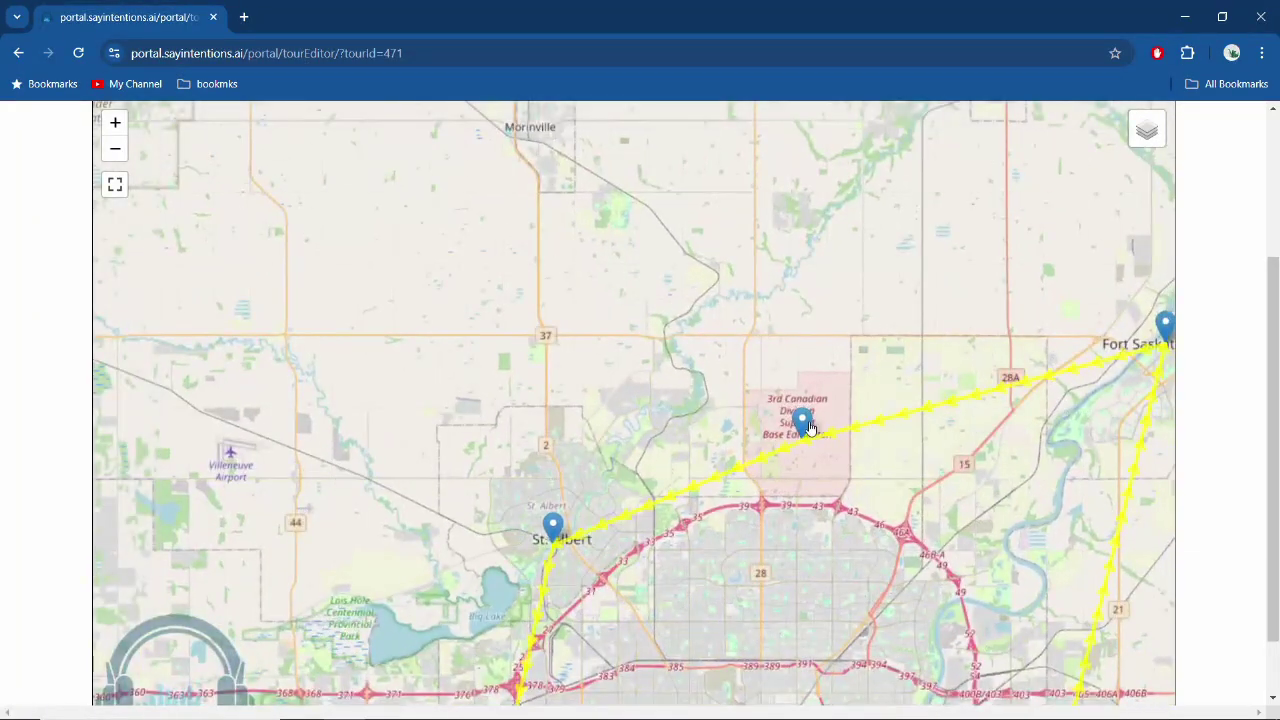
pyautogui.click(808, 424)
pyautogui.moveTo(720, 347); pyautogui.dragTo(720, 350)
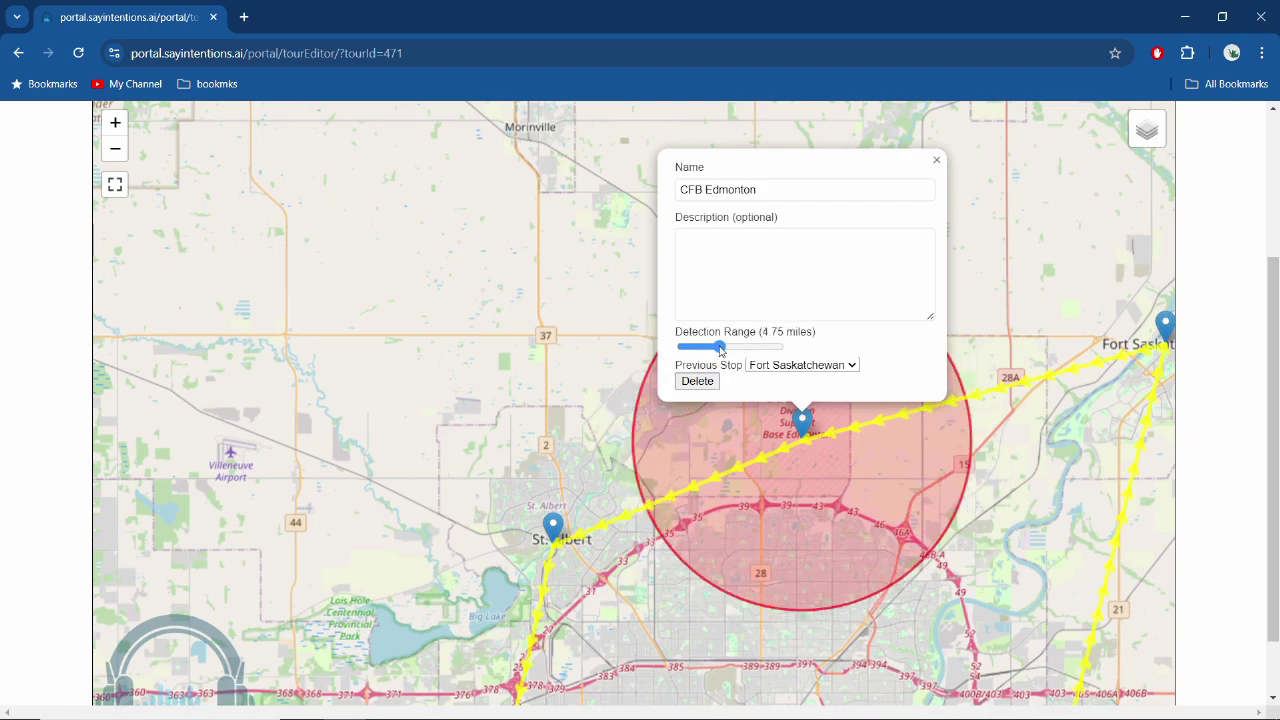
# Step: Close the CFB Edmonton details and review the Fort Saskatchewan and CFB Edmonton waypoint settings
pyautogui.click(937, 160)
pyautogui.moveTo(1016, 483); pyautogui.dragTo(885, 495)
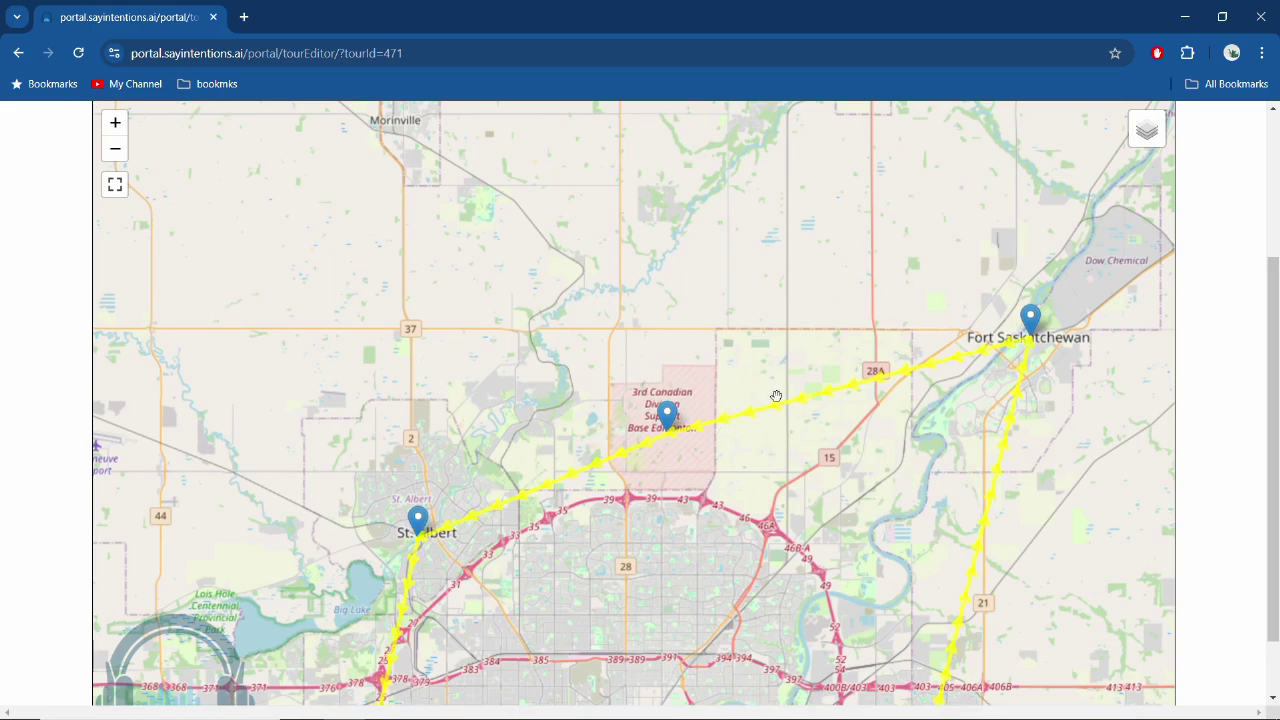
pyautogui.click(1031, 320)
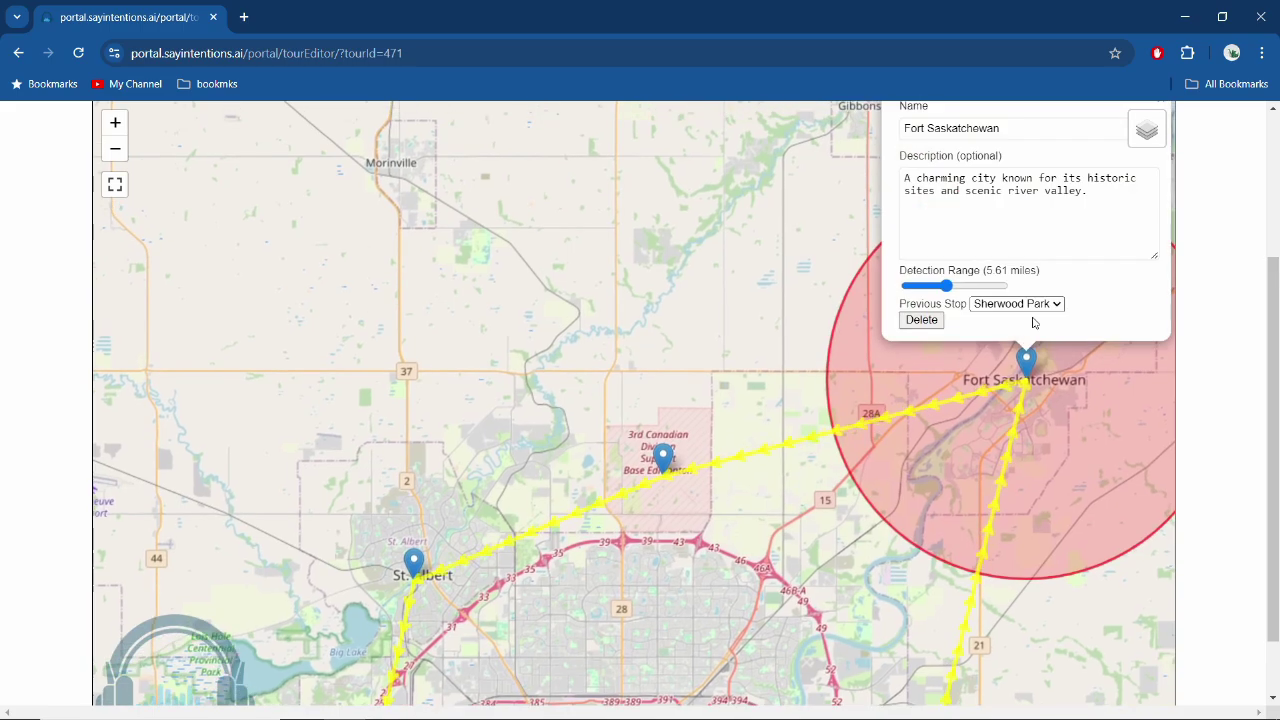
pyautogui.click(665, 458)
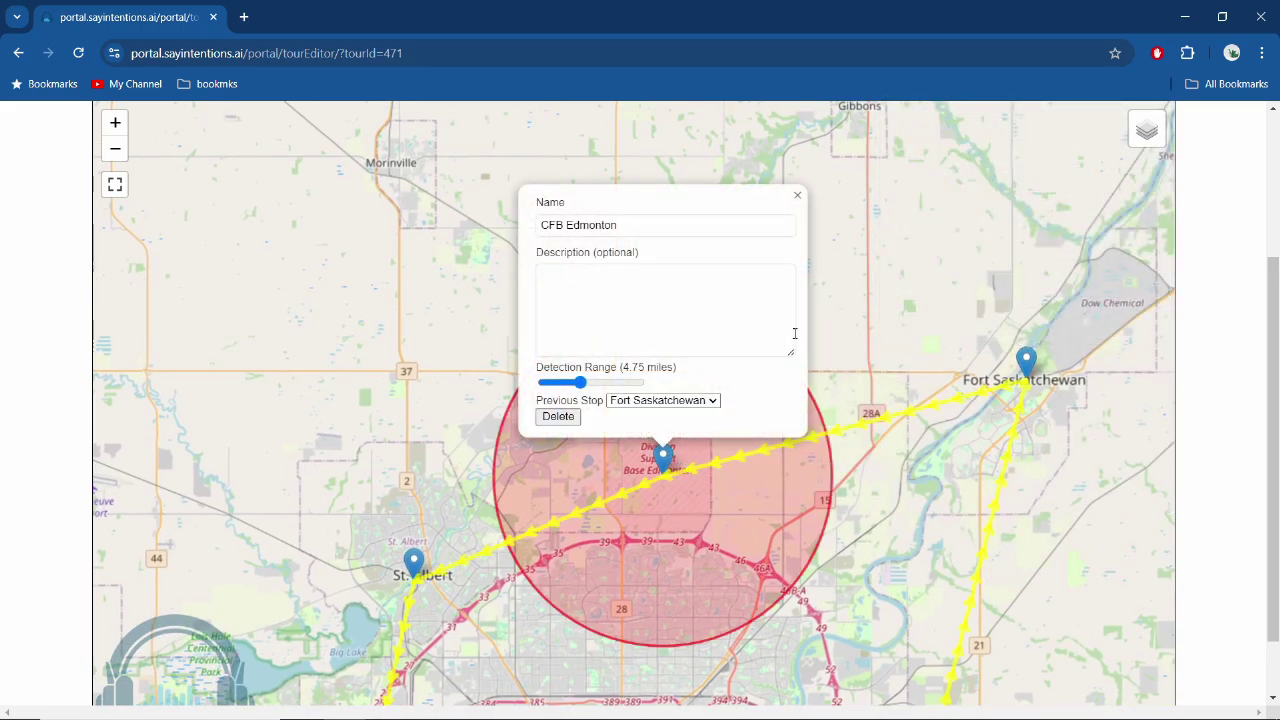
pyautogui.click(798, 197)
# Step: Set the Devon waypoint's detection range to 5.31 miles and close its details
pyautogui.moveTo(683, 663); pyautogui.dragTo(833, 553)
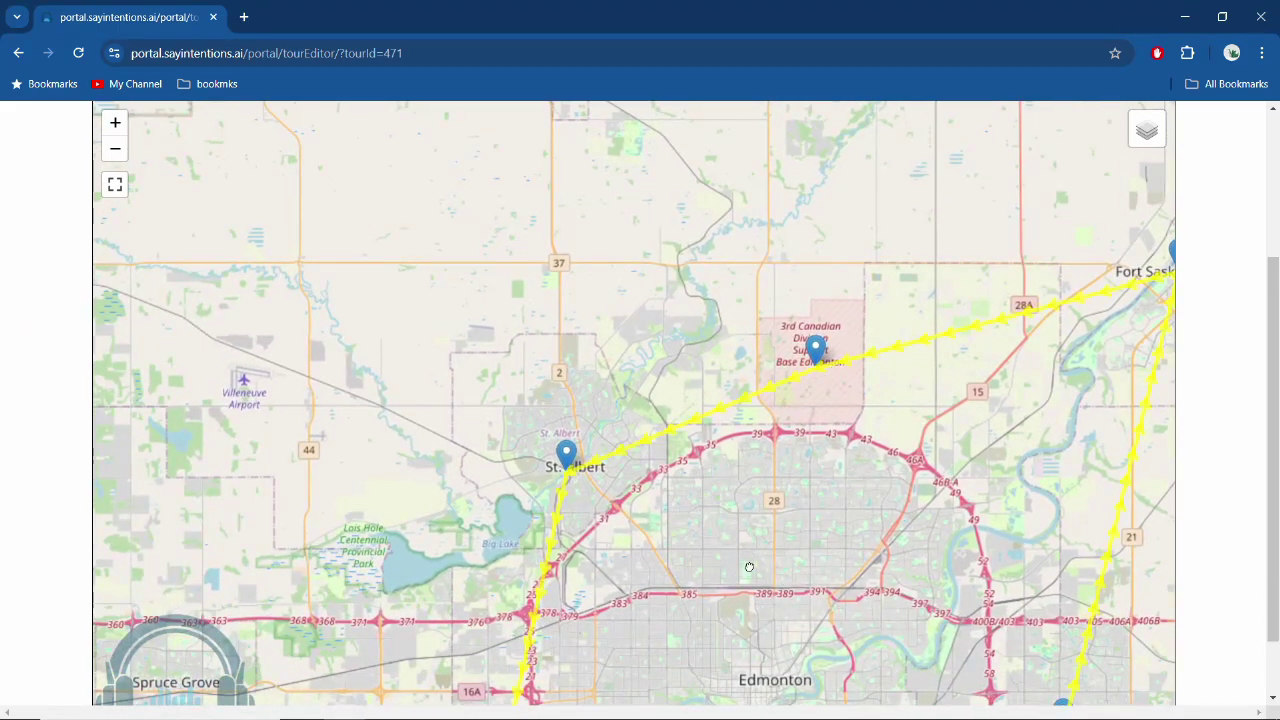
pyautogui.moveTo(749, 567); pyautogui.dragTo(797, 240)
pyautogui.moveTo(812, 670)
pyautogui.mouseDown()
pyautogui.moveTo(905, 440)
pyautogui.moveTo(924, 313)
pyautogui.mouseUp()
pyautogui.click(772, 388)
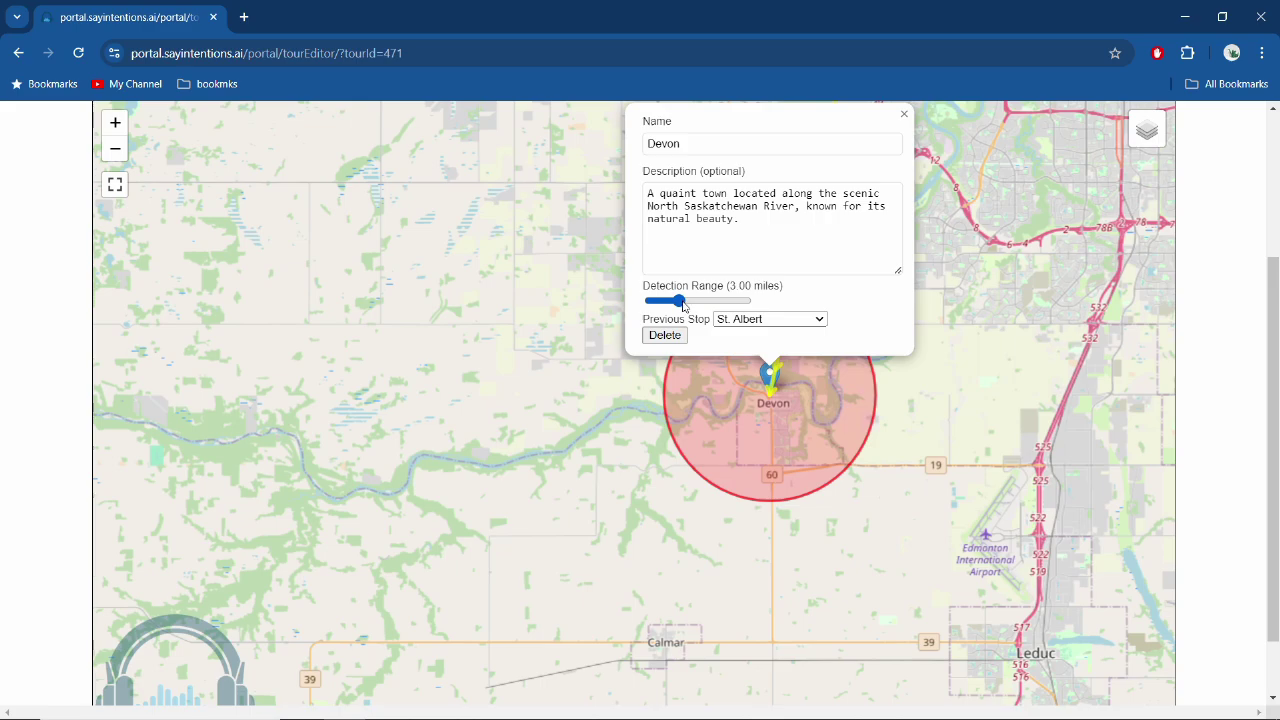
pyautogui.moveTo(679, 301); pyautogui.dragTo(690, 310)
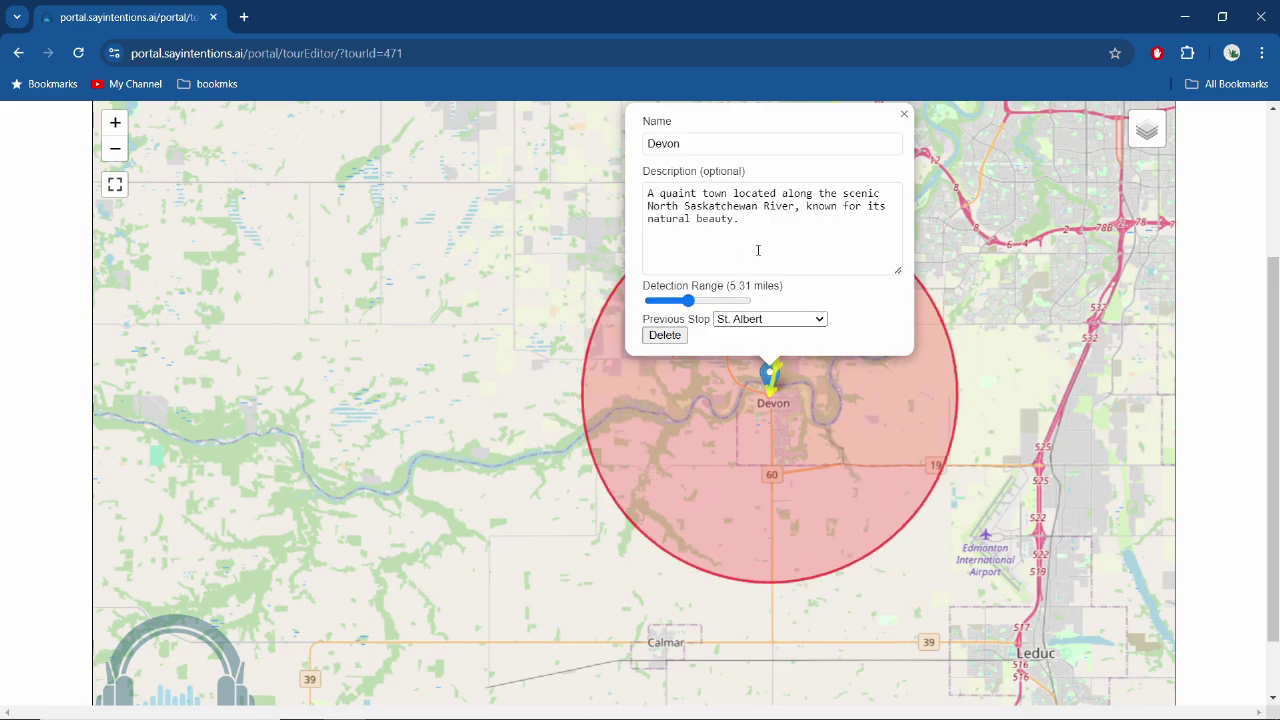
pyautogui.click(904, 114)
# Step: Review the full route, hide the admin options and submit the Edmonton Area tour for approval
pyautogui.moveTo(980, 443); pyautogui.dragTo(753, 366)
pyautogui.scroll(-2, 753, 366)
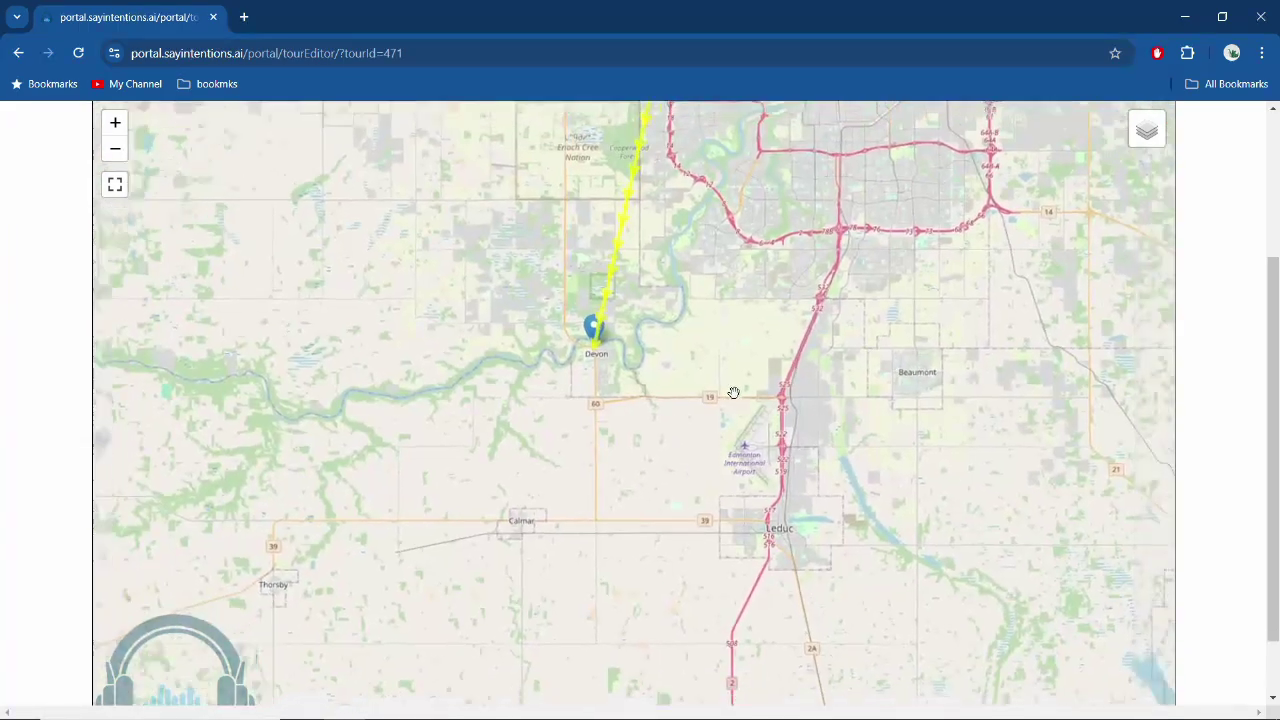
pyautogui.moveTo(926, 222); pyautogui.dragTo(926, 383)
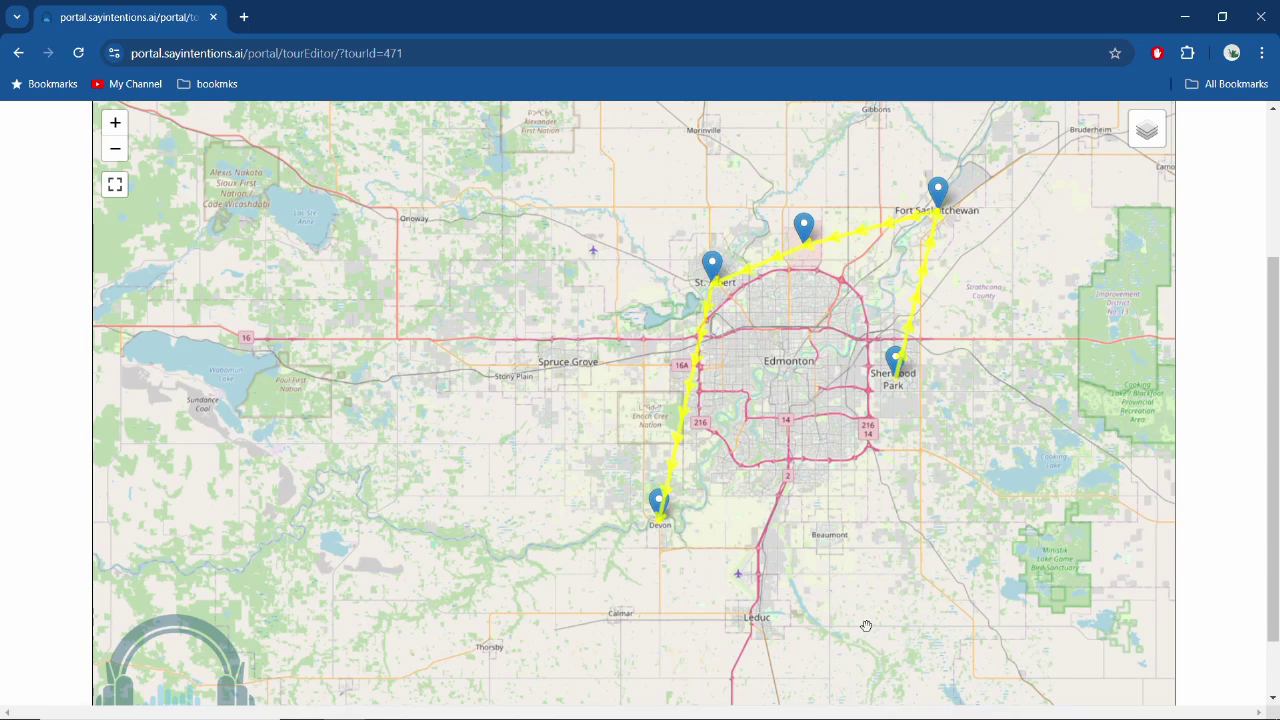
pyautogui.scroll(3, 1200, 551)
pyautogui.scroll(-1, 1200, 551)
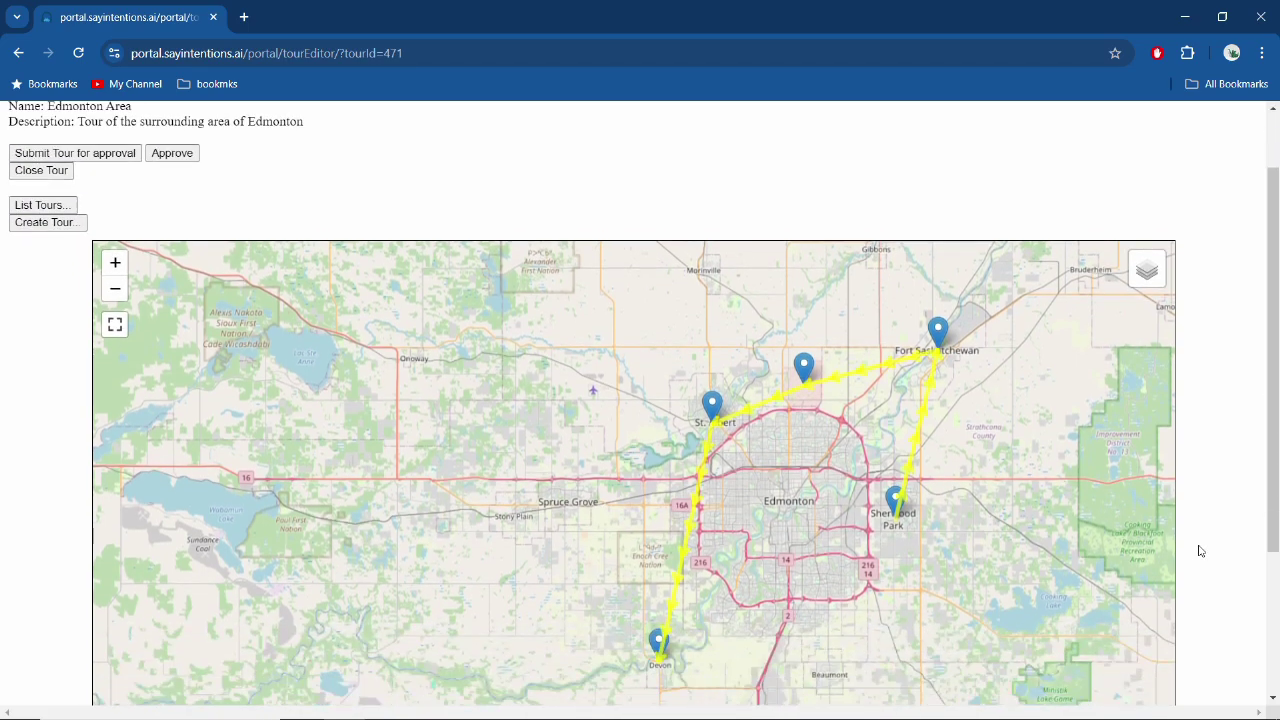
pyautogui.scroll(1, 94, 205)
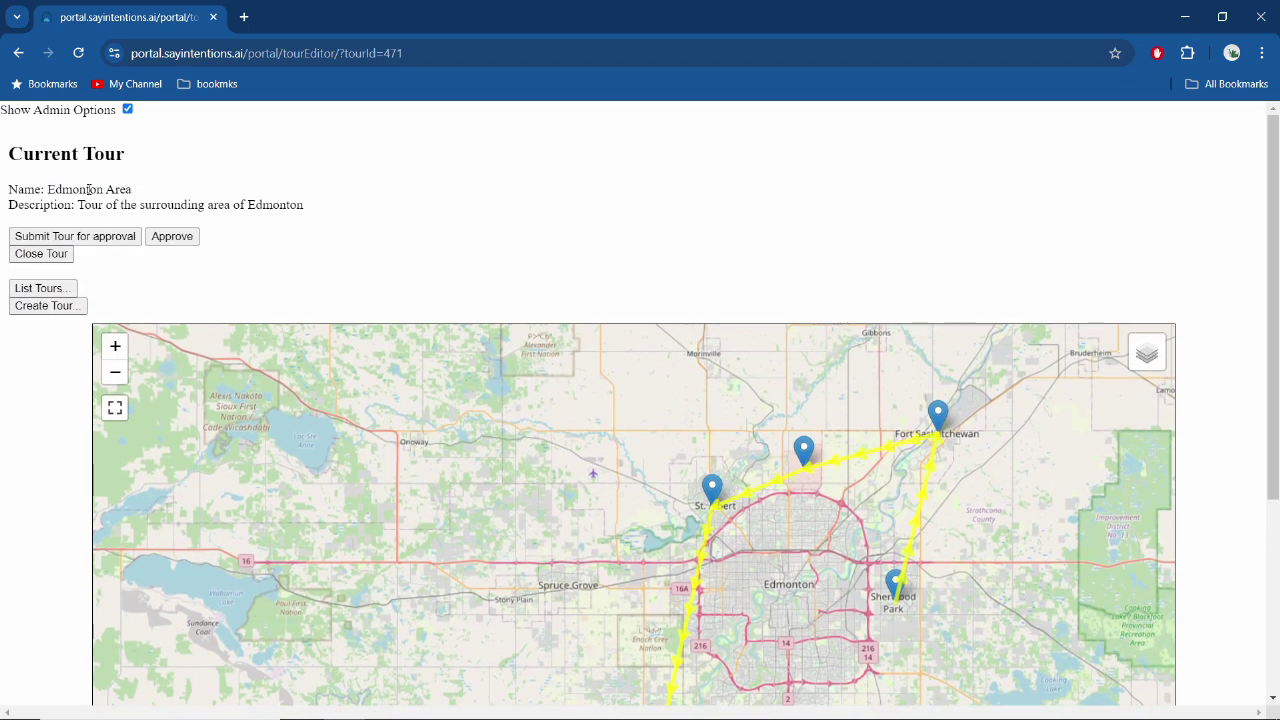
pyautogui.click(126, 110)
pyautogui.click(71, 237)
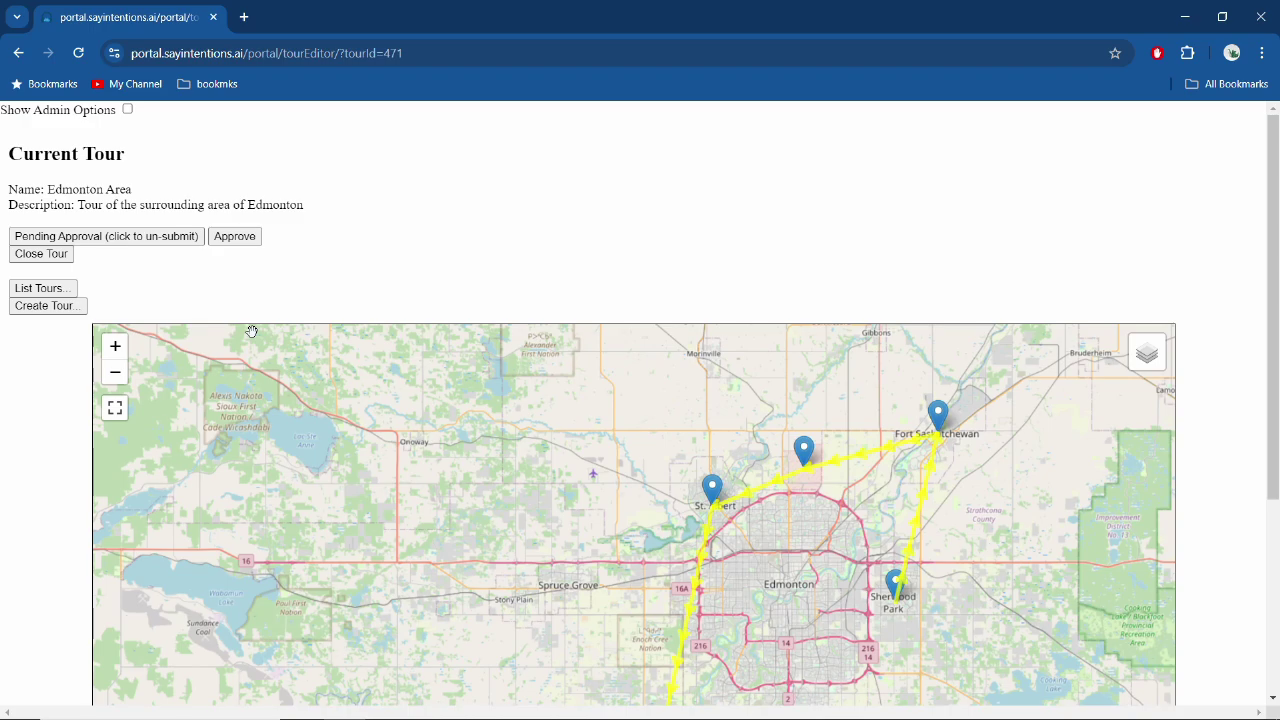
# Step: Close the current tour in the map editor and go to the TourTuner tour list
pyautogui.click(31, 256)
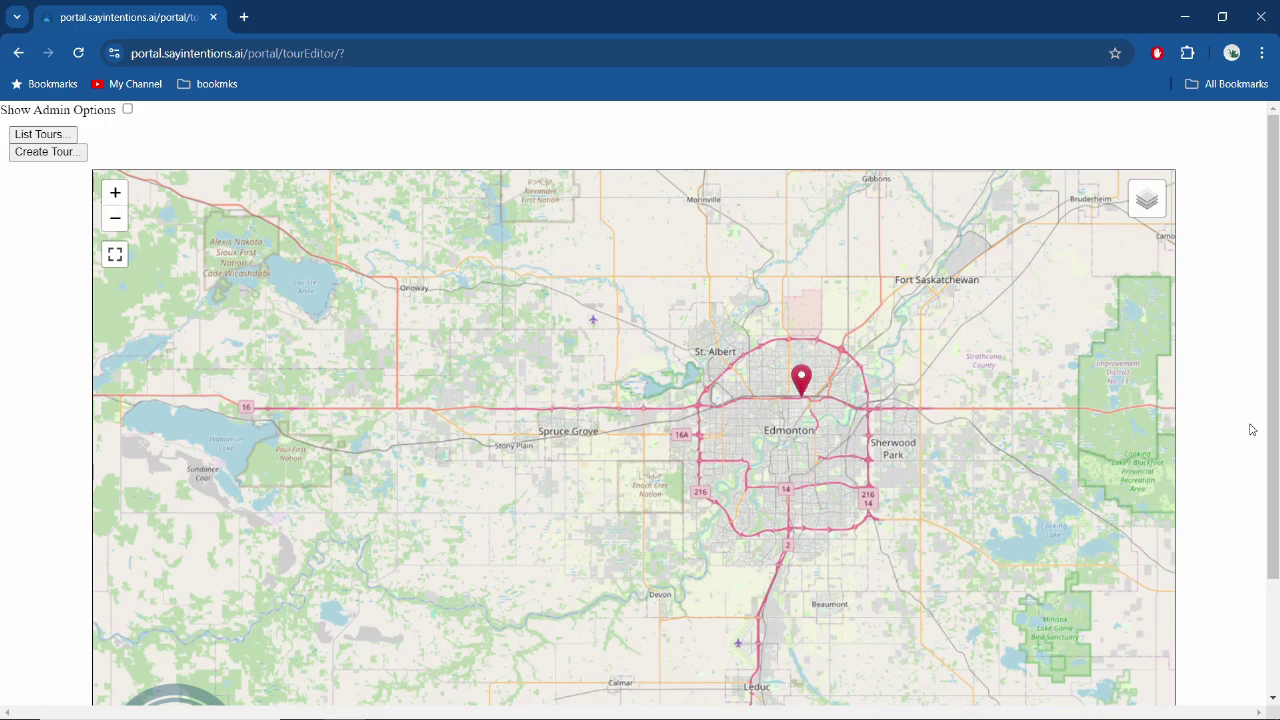
pyautogui.scroll(-2, 1214, 434)
pyautogui.scroll(3, 1214, 434)
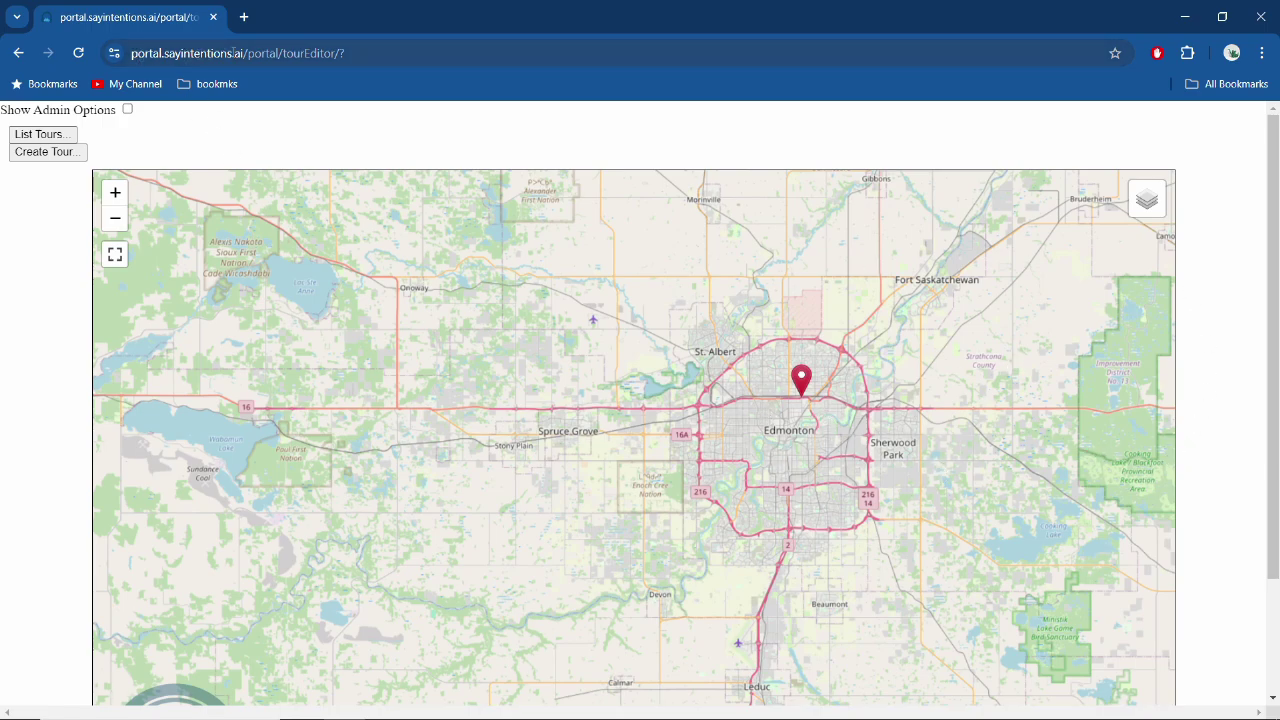
pyautogui.click(50, 136)
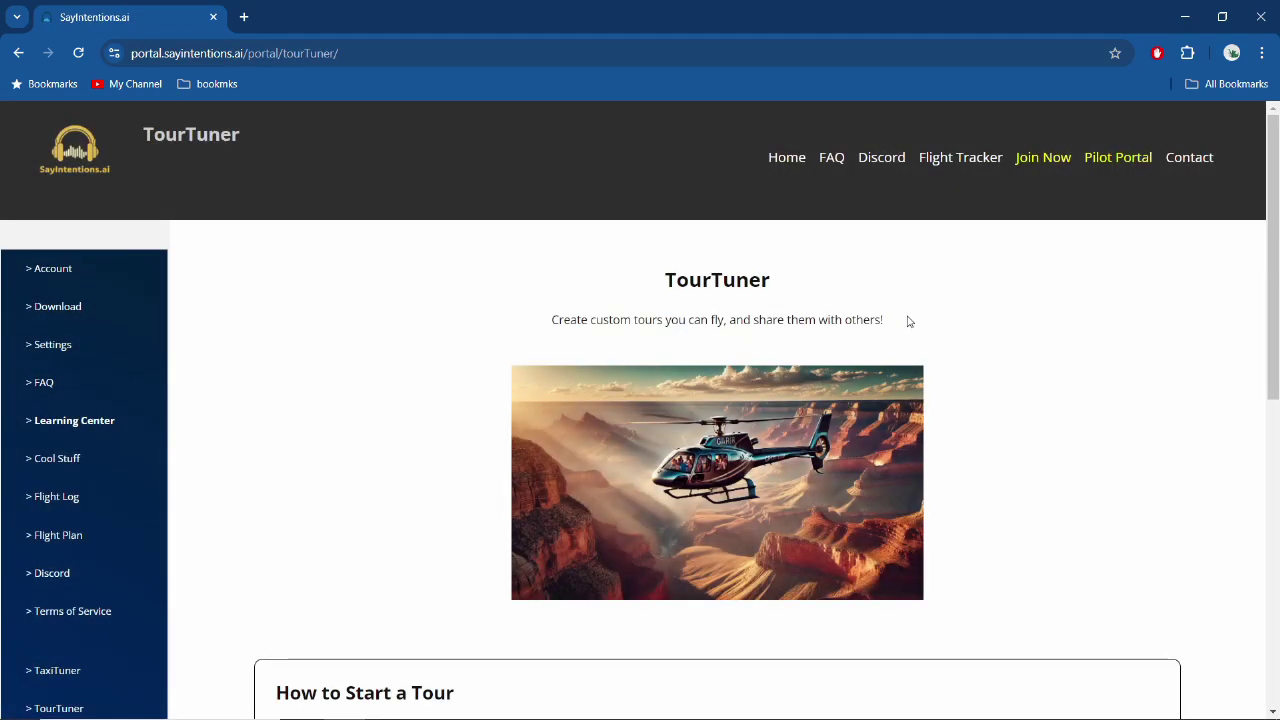
# Step: Find the Edmonton Area tour under My Tours and open its info for editing
pyautogui.scroll(-3, 909, 320)
pyautogui.scroll(2, 883, 212)
pyautogui.scroll(-6, 883, 212)
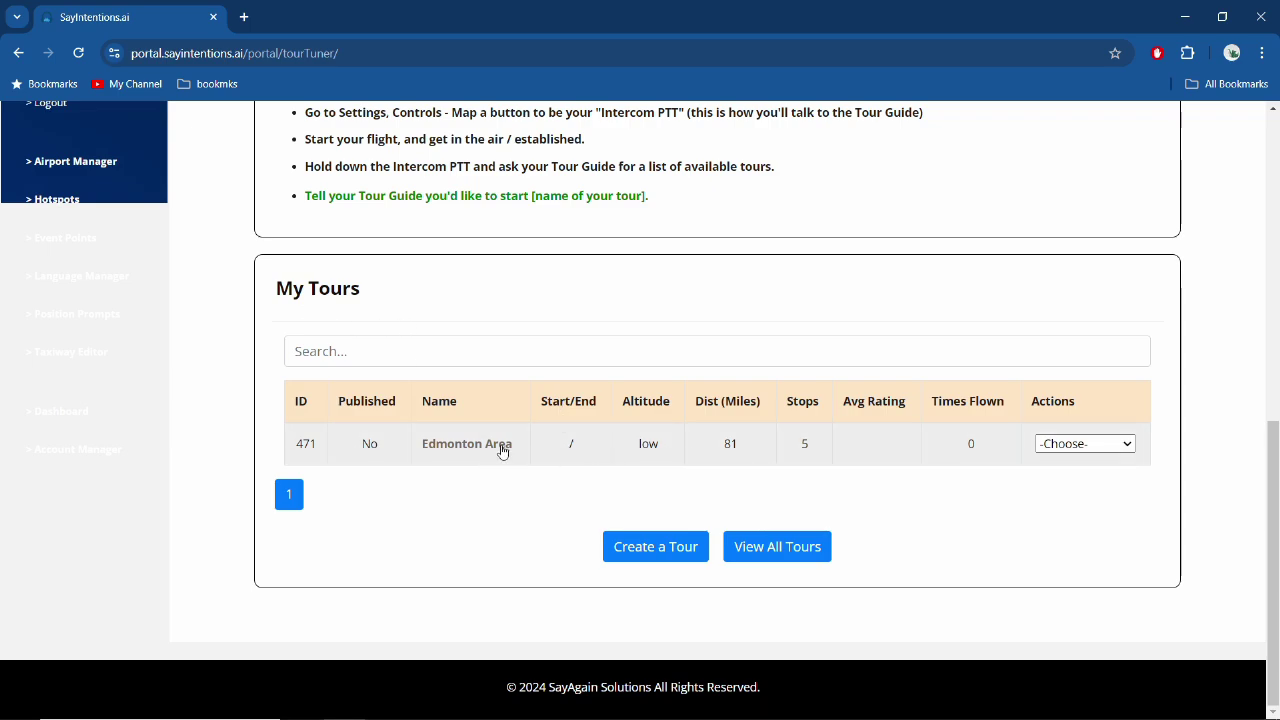
pyautogui.click(1095, 446)
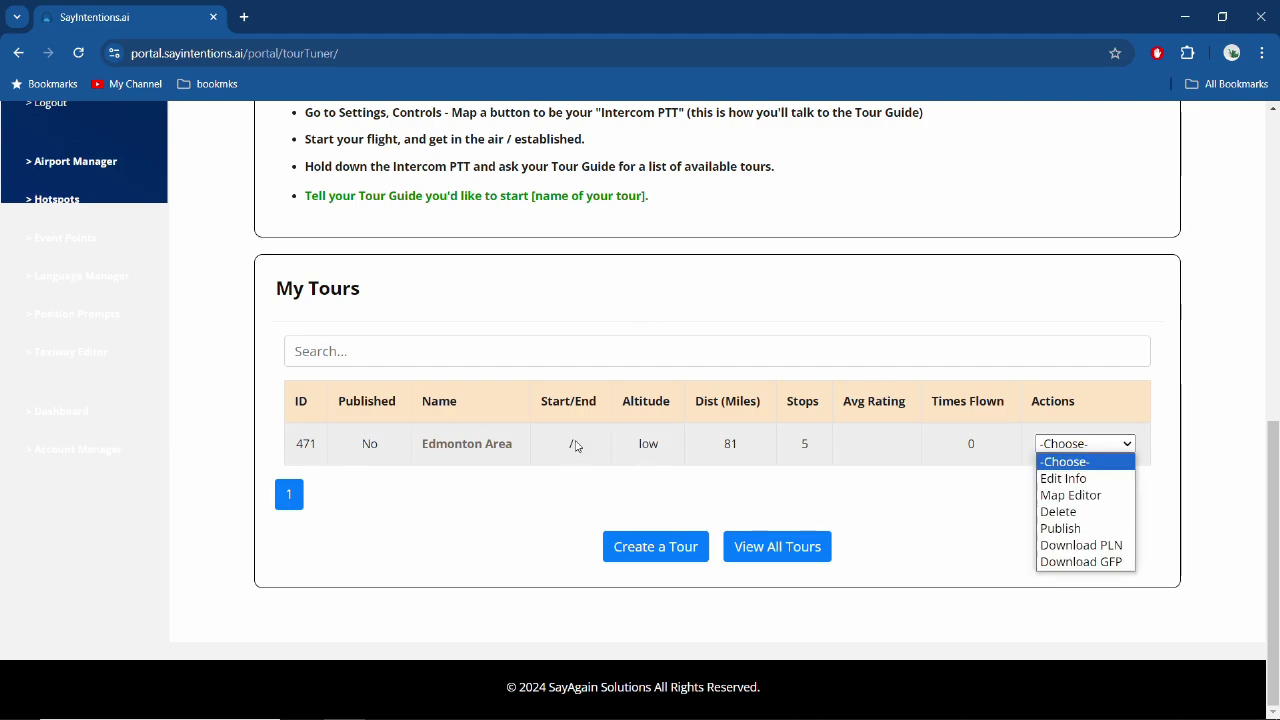
pyautogui.click(1063, 479)
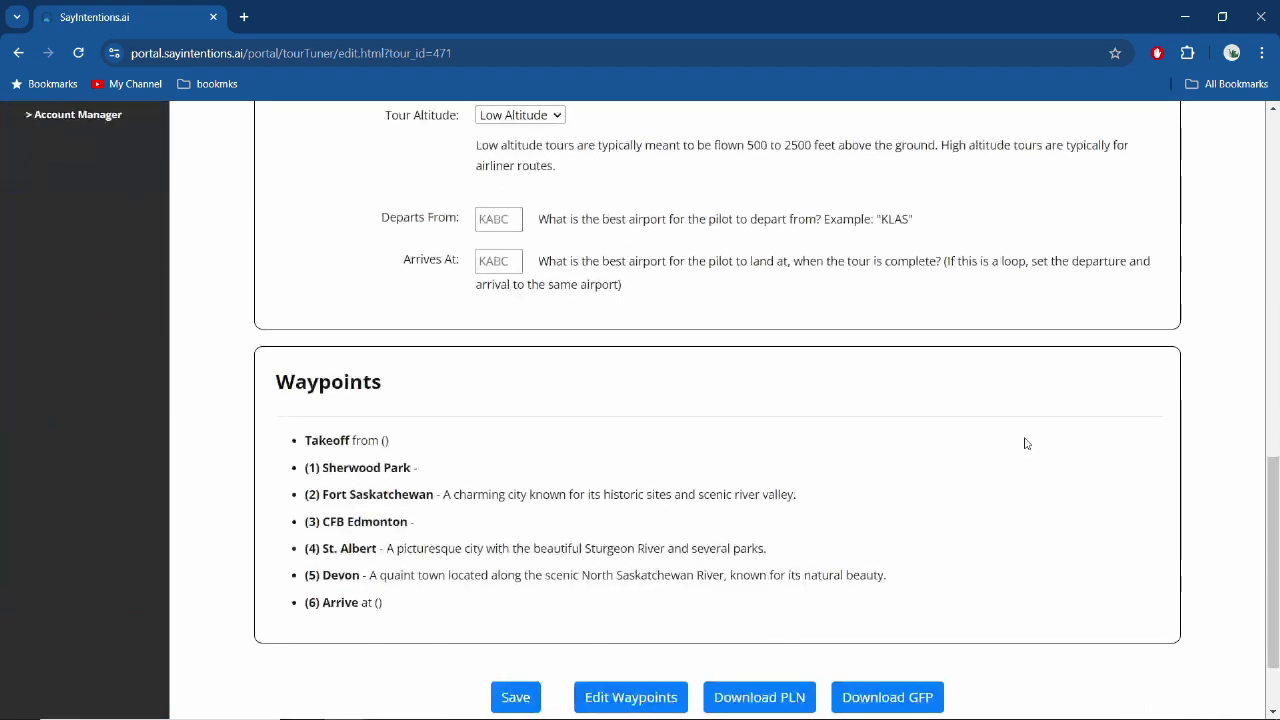
# Step: Set both the departure and arrival airports of the tour to CYEG and save the tour info
pyautogui.scroll(2, 630, 345)
pyautogui.click(498, 385)
pyautogui.write('cyeg')
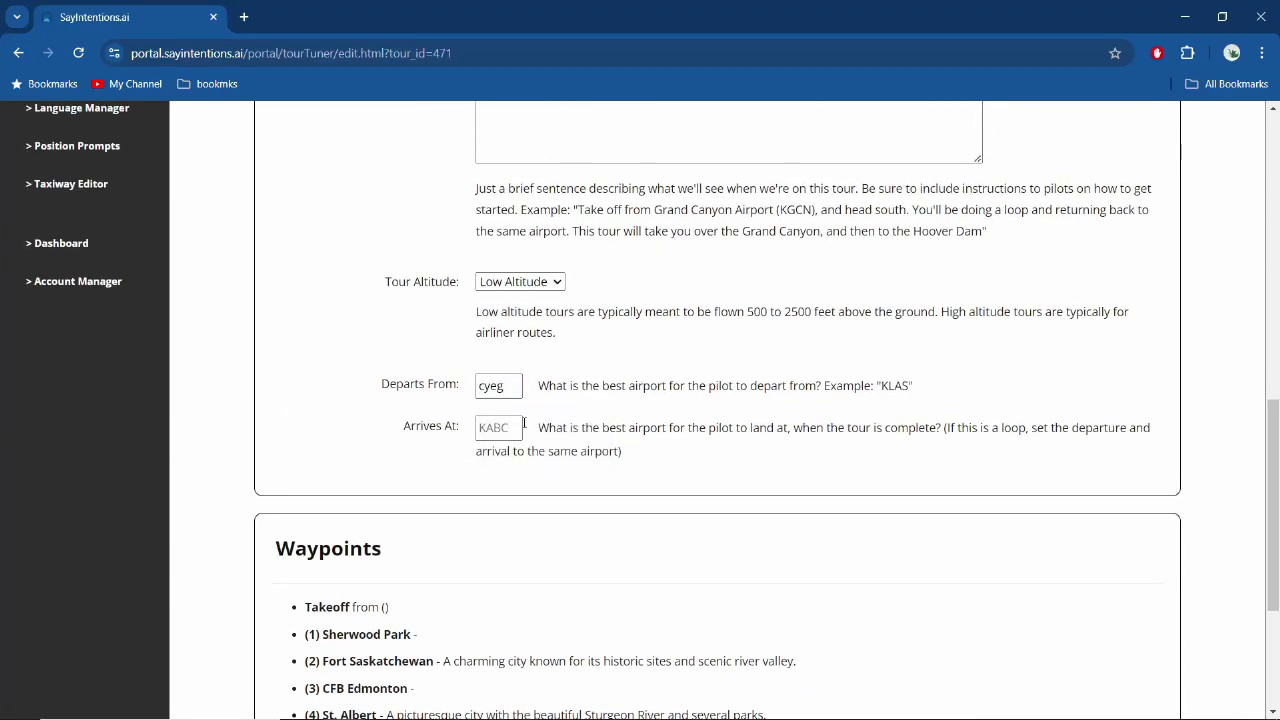
pyautogui.doubleClick(516, 427)
pyautogui.click(520, 427)
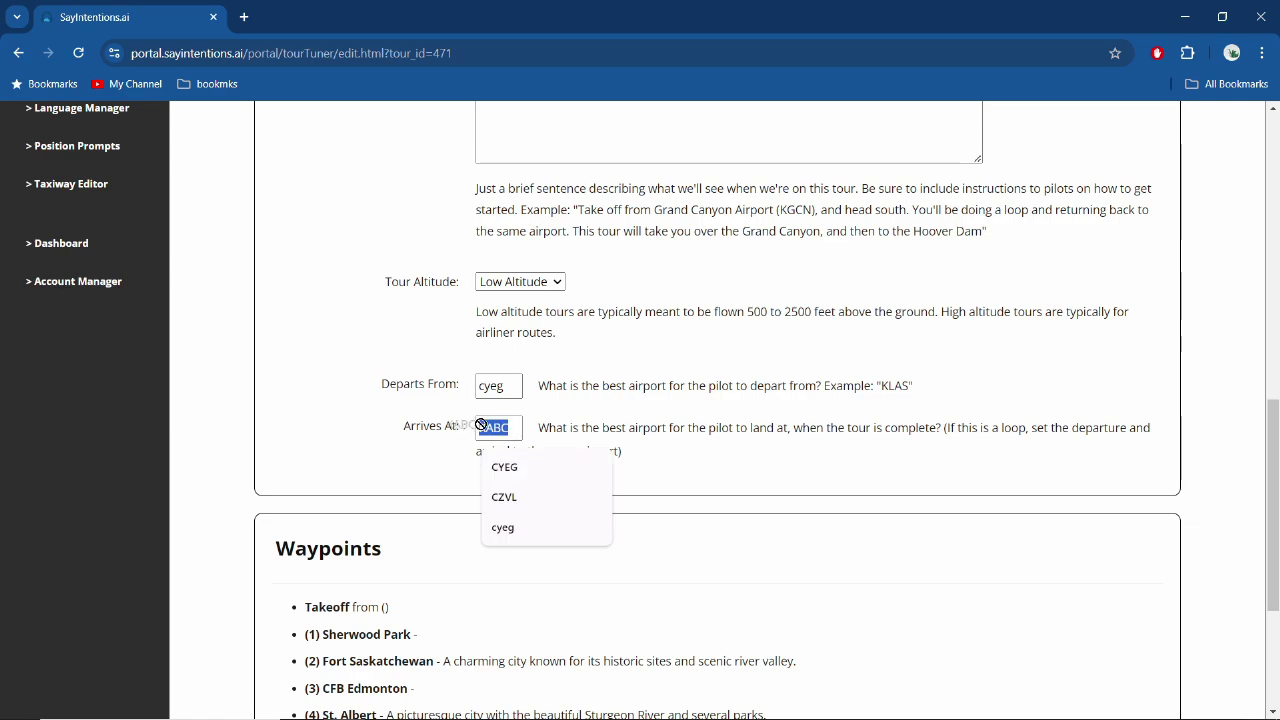
pyautogui.click(515, 465)
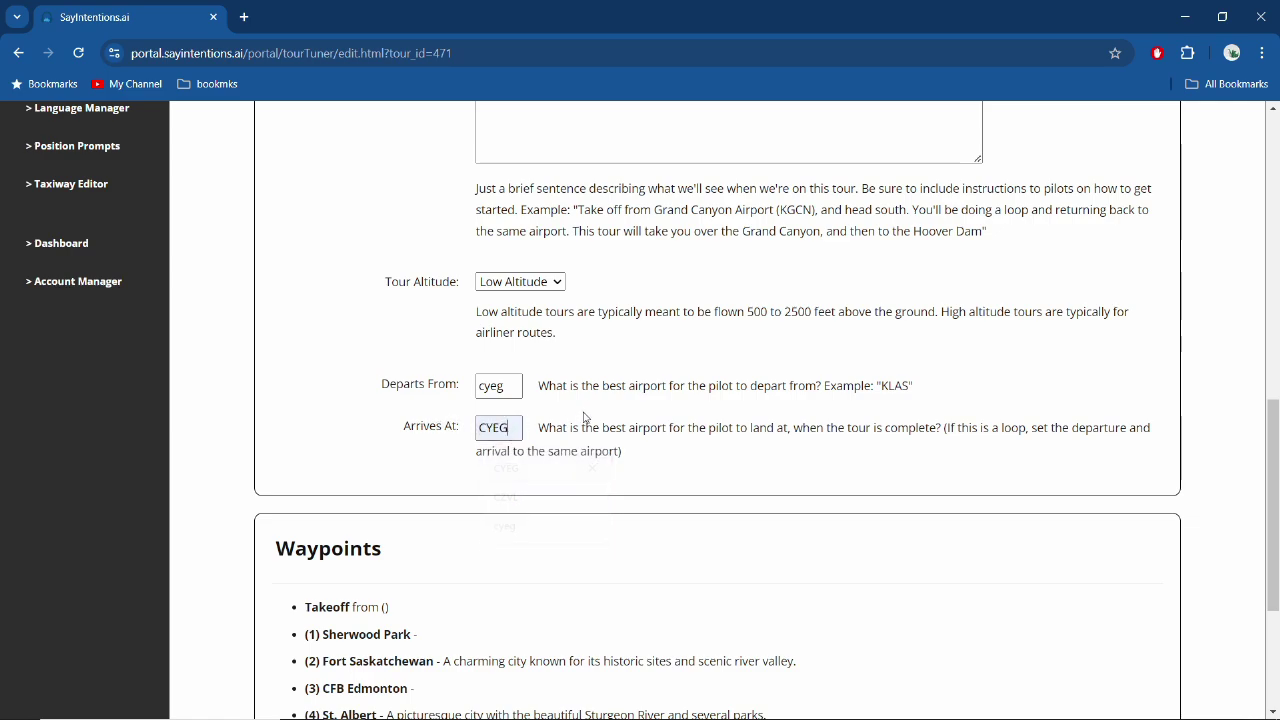
pyautogui.click(491, 386)
pyautogui.doubleClick(478, 386)
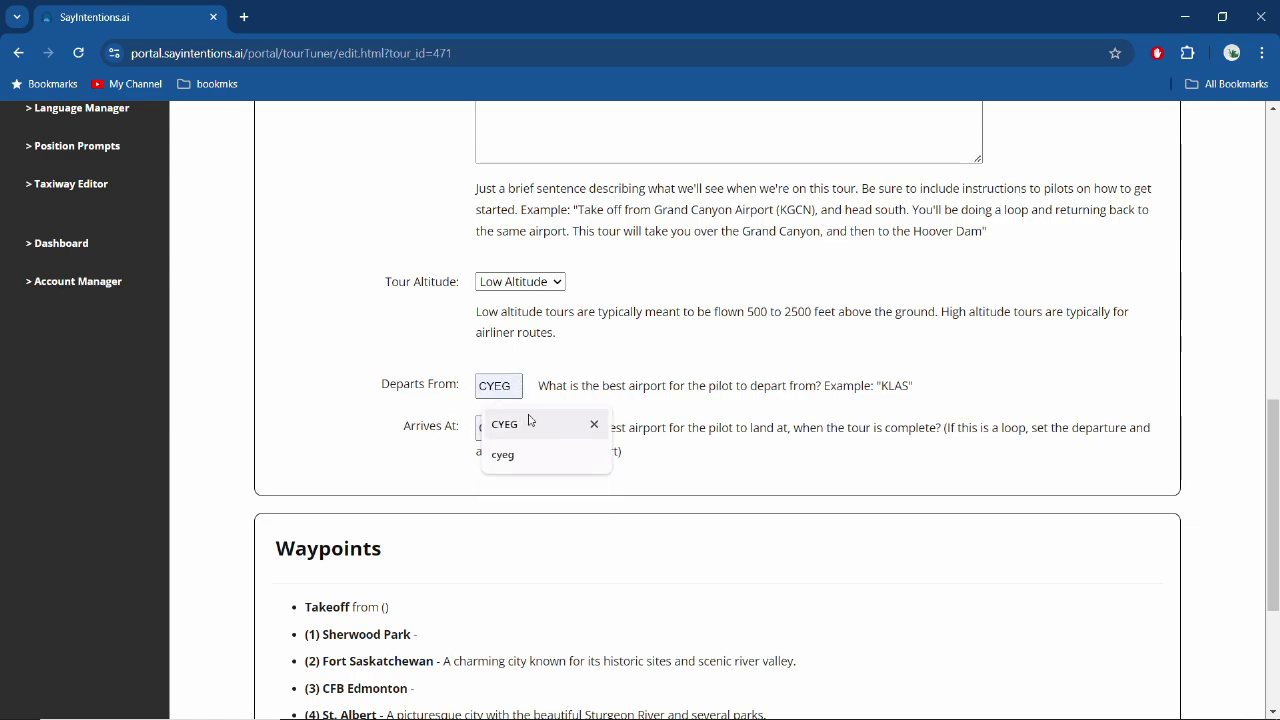
pyautogui.write('CYEG')
pyautogui.scroll(-3, 350, 415)
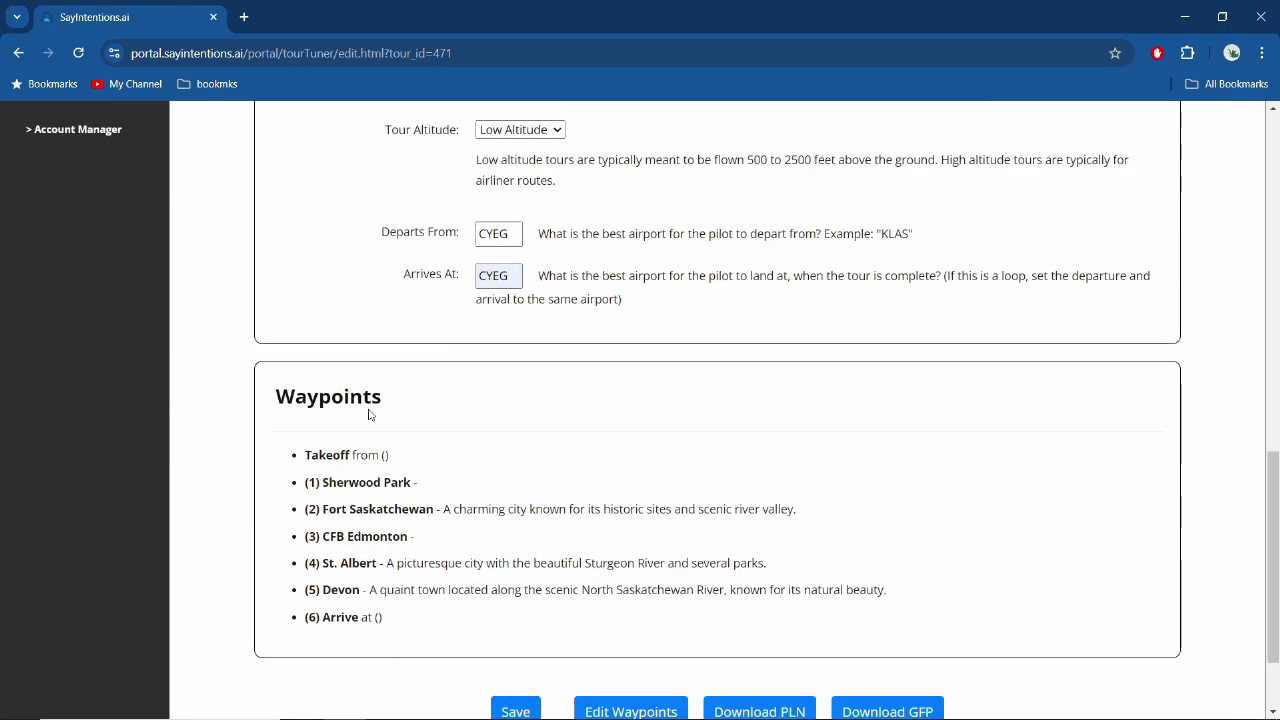
pyautogui.click(529, 591)
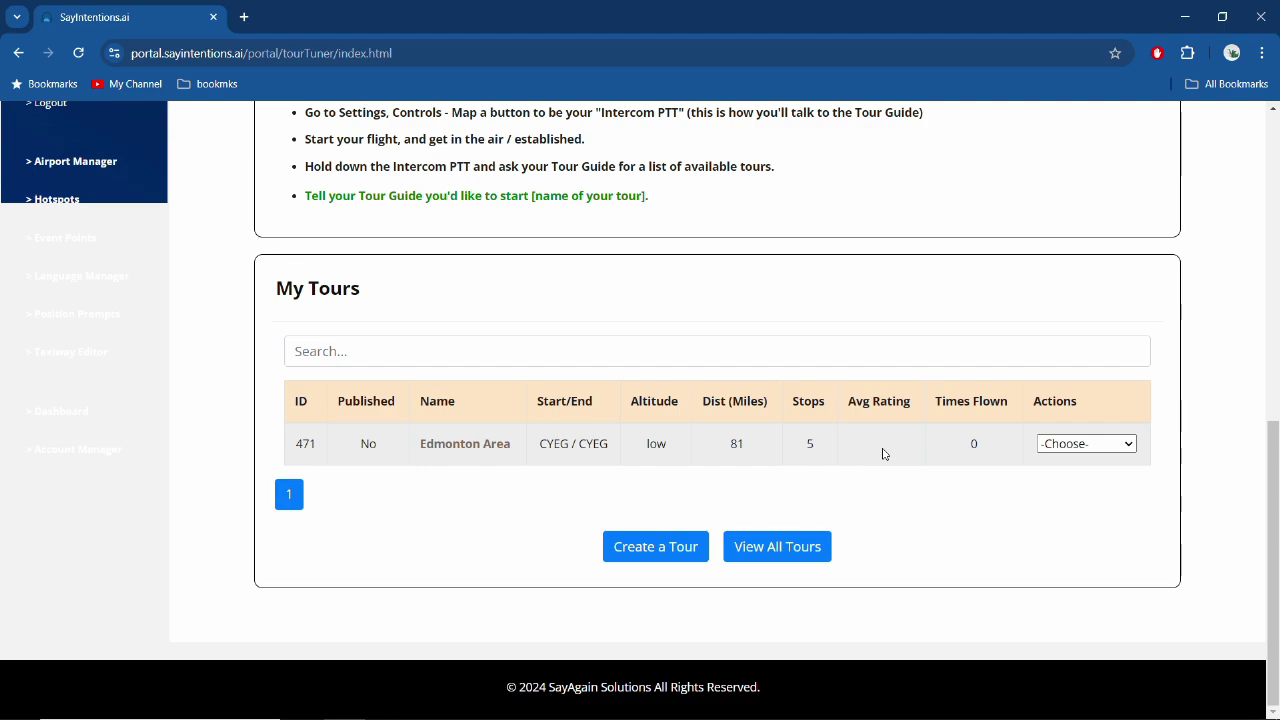
# Step: Download the Edmonton Area tour as a PLN flight plan
pyautogui.click(1075, 447)
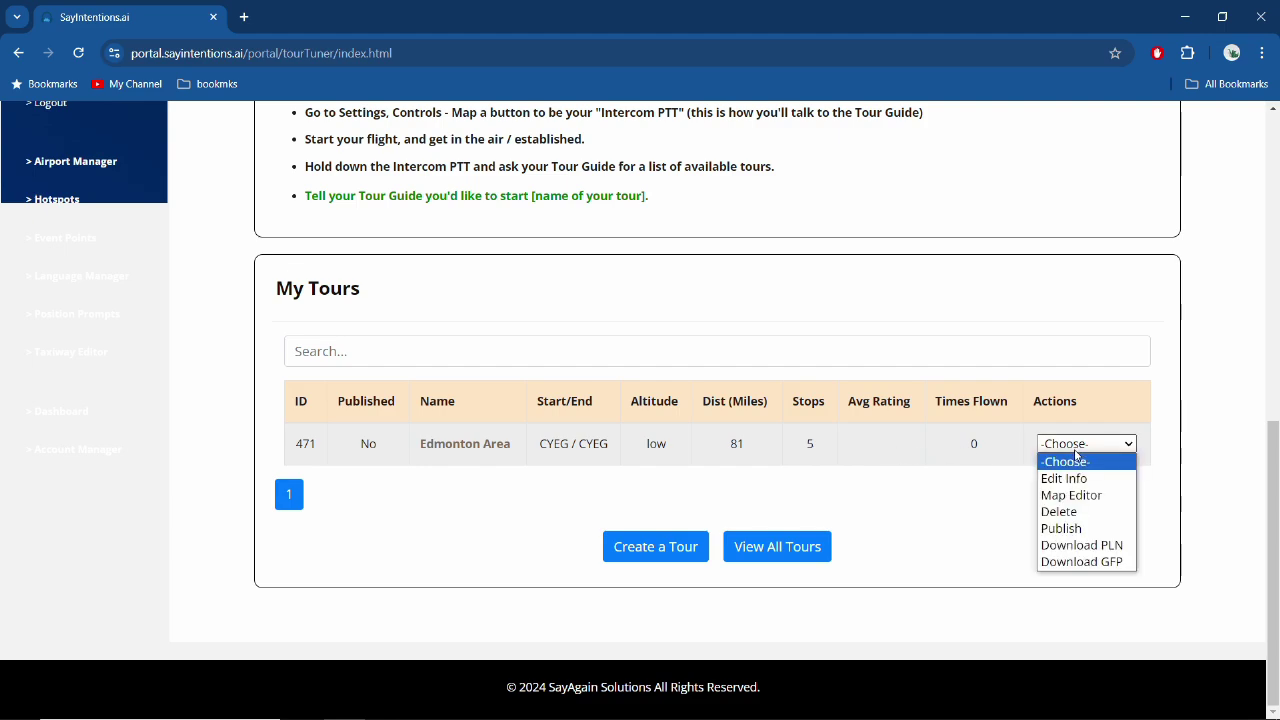
pyautogui.click(1117, 550)
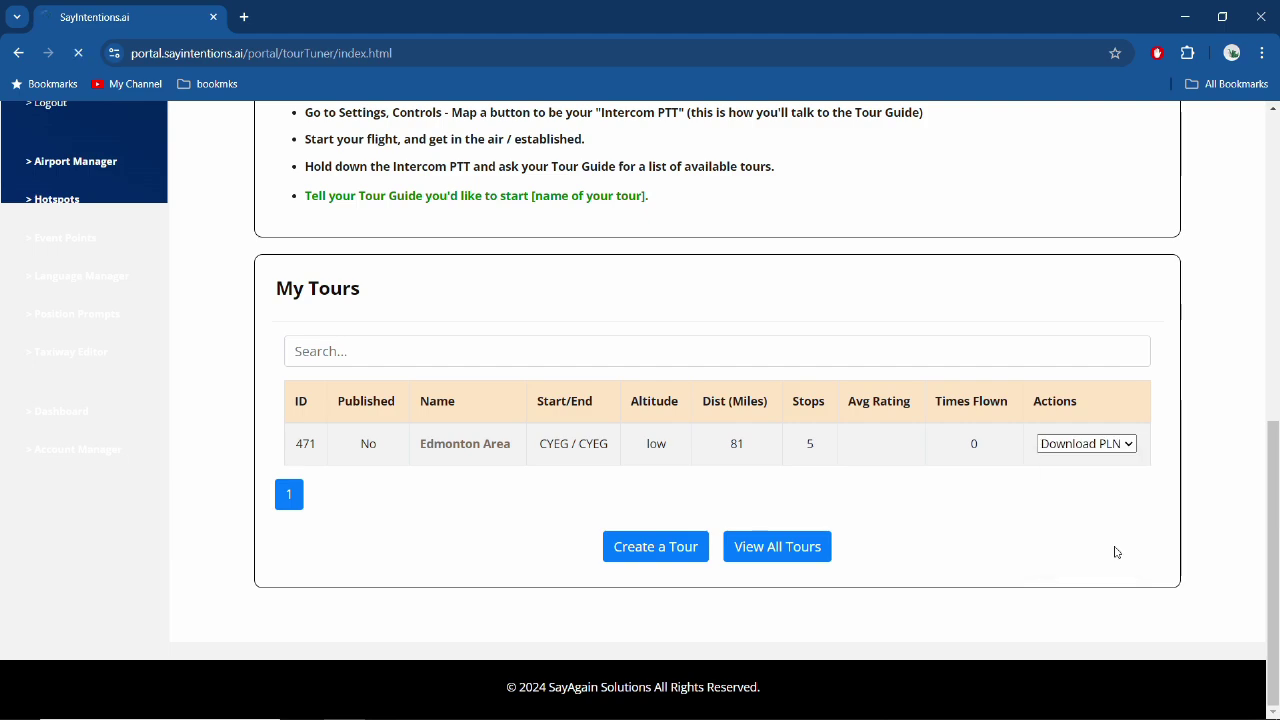